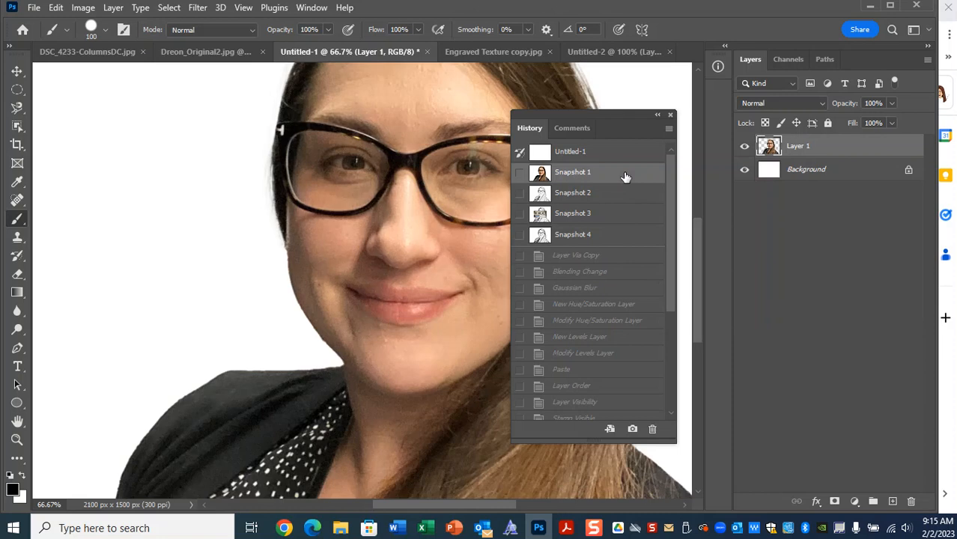
# Zoom out to 25% so the whole portrait shows and close the History panel.
pyautogui.hotkey('ctrl', '-')
pyautogui.hotkey('ctrl', '-')
pyautogui.hotkey('ctrl', '-')
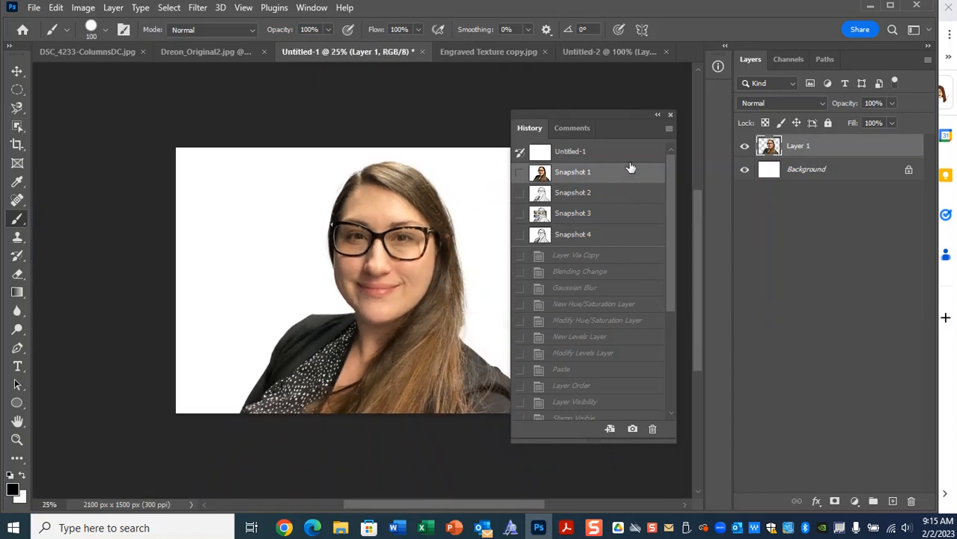
pyautogui.moveTo(628, 118); pyautogui.dragTo(623, 170)
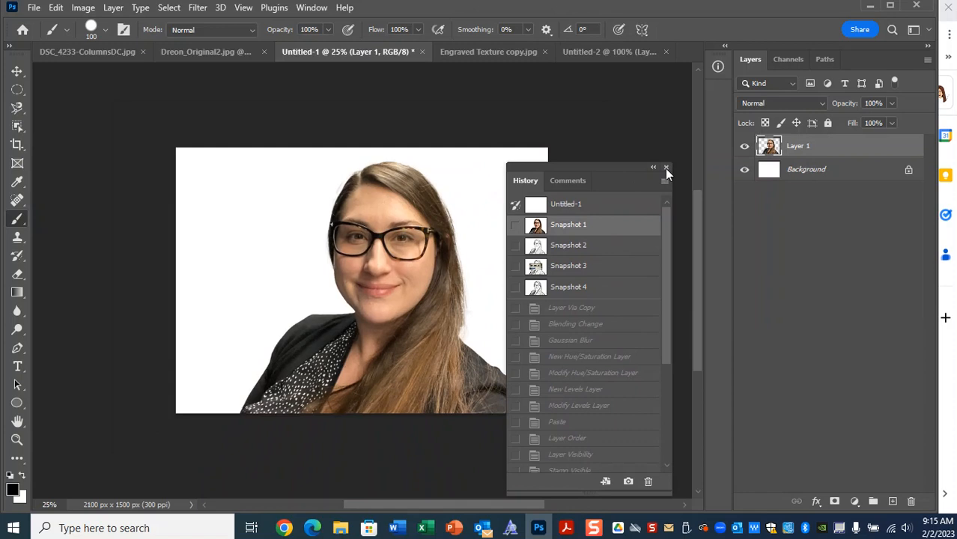
pyautogui.click(665, 167)
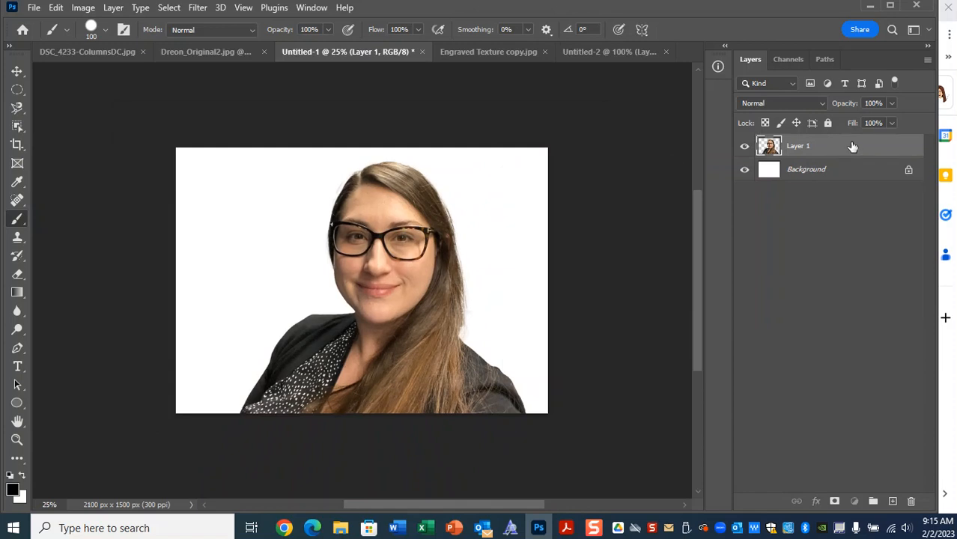
# Try the Divide blend mode on a duplicate of Layer 1 and delete the duplicate.
pyautogui.hotkey('ctrl', 'j')
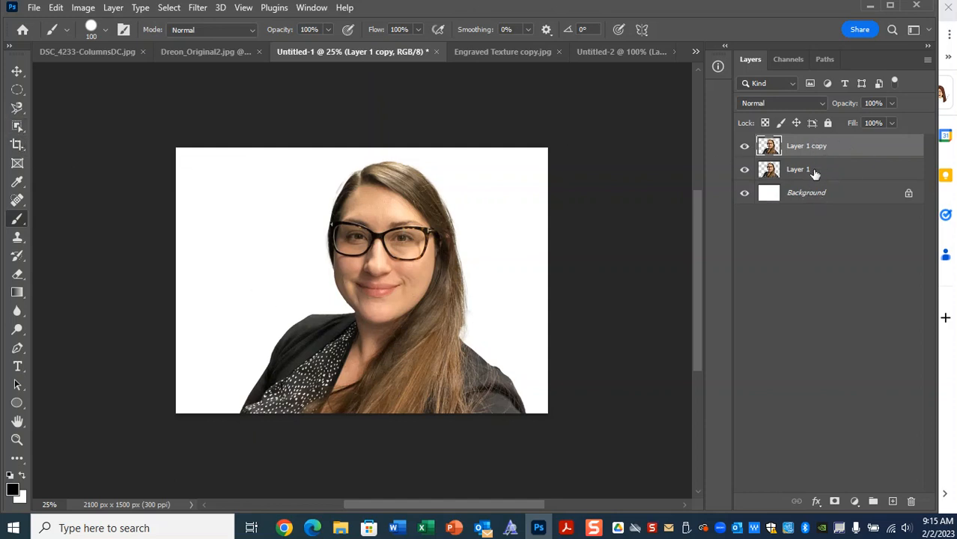
pyautogui.click(803, 102)
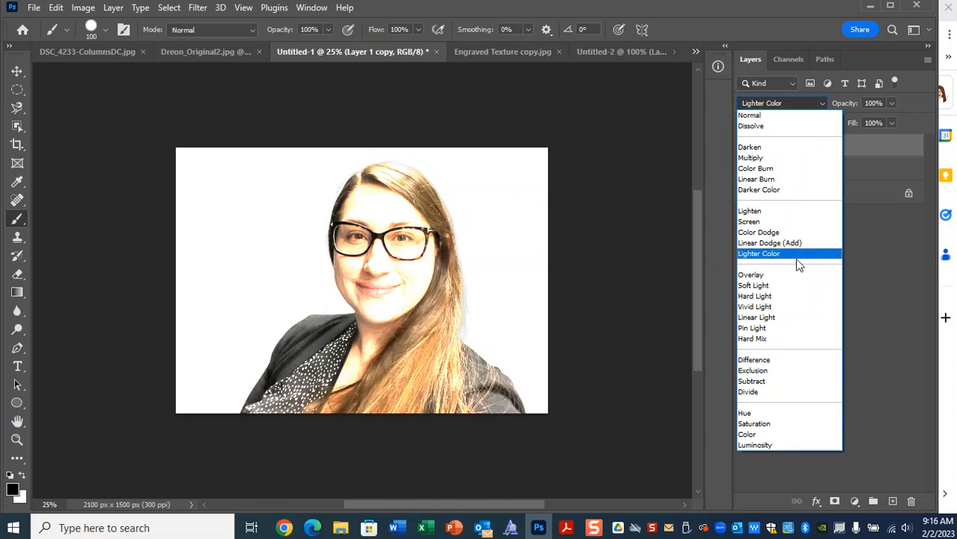
pyautogui.click(764, 399)
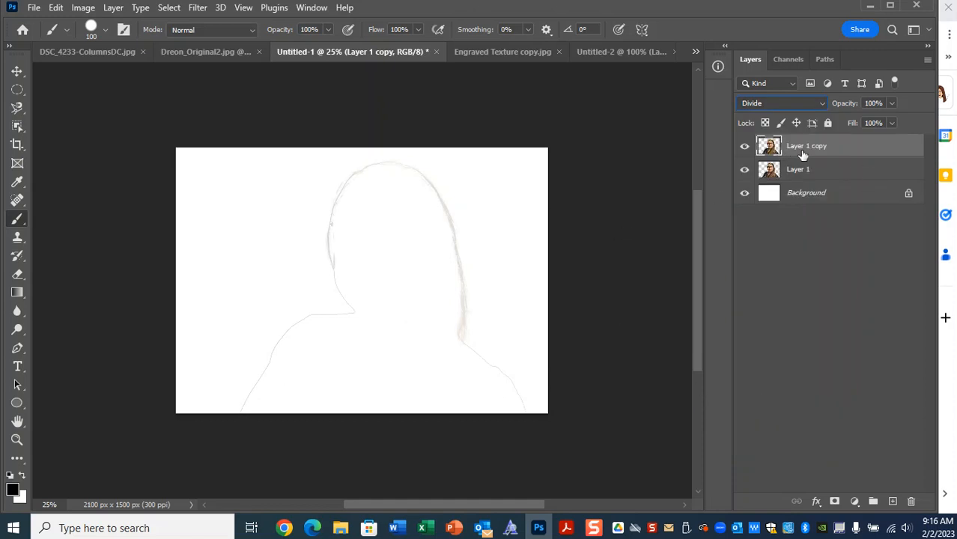
pyautogui.moveTo(798, 151); pyautogui.dragTo(911, 501)
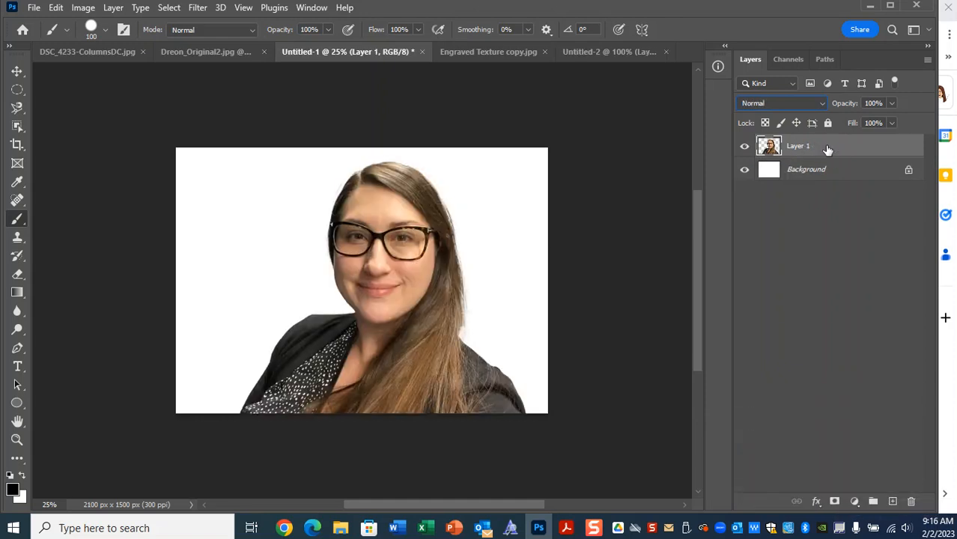
# Duplicate Layer 1 and set the copy's blend mode to Divide.
pyautogui.hotkey('ctrl', 'j')
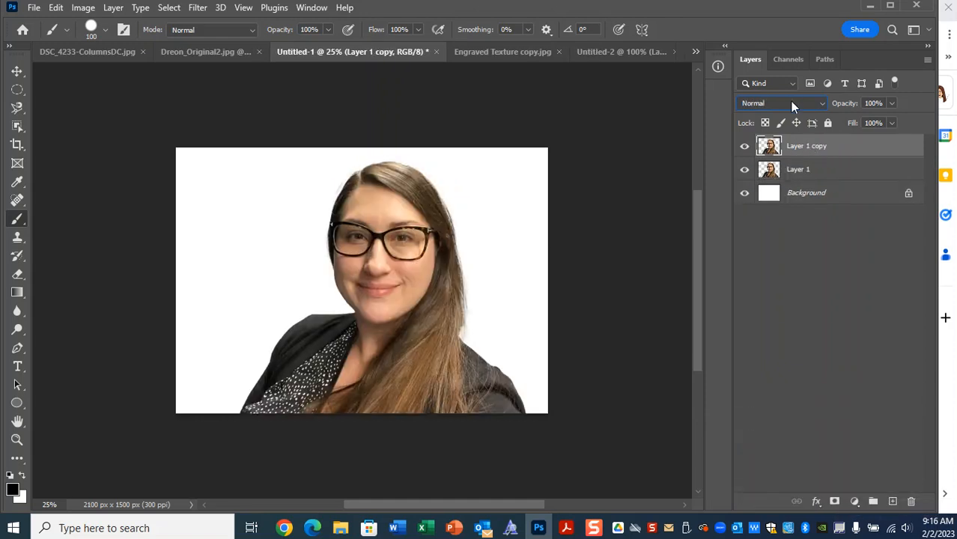
pyautogui.click(792, 105)
pyautogui.click(762, 394)
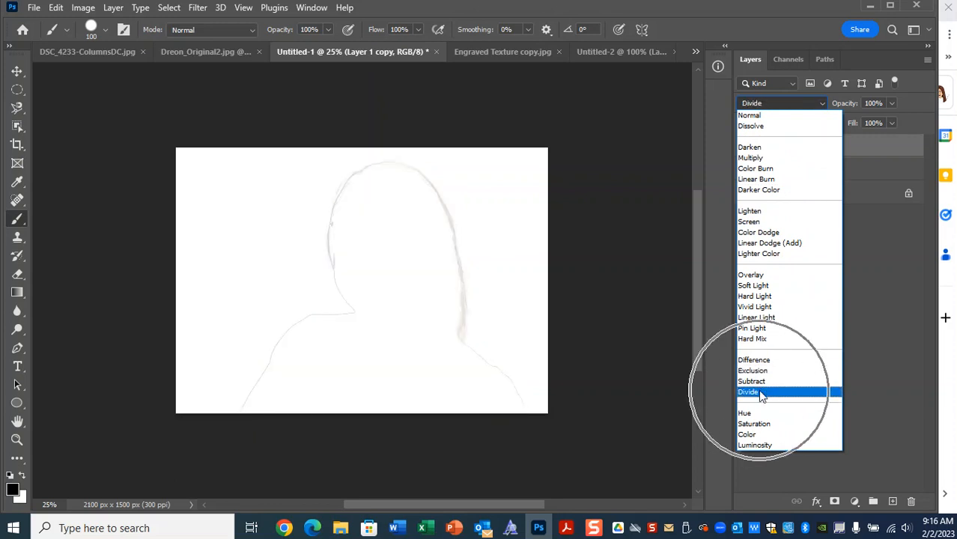
pyautogui.click(761, 394)
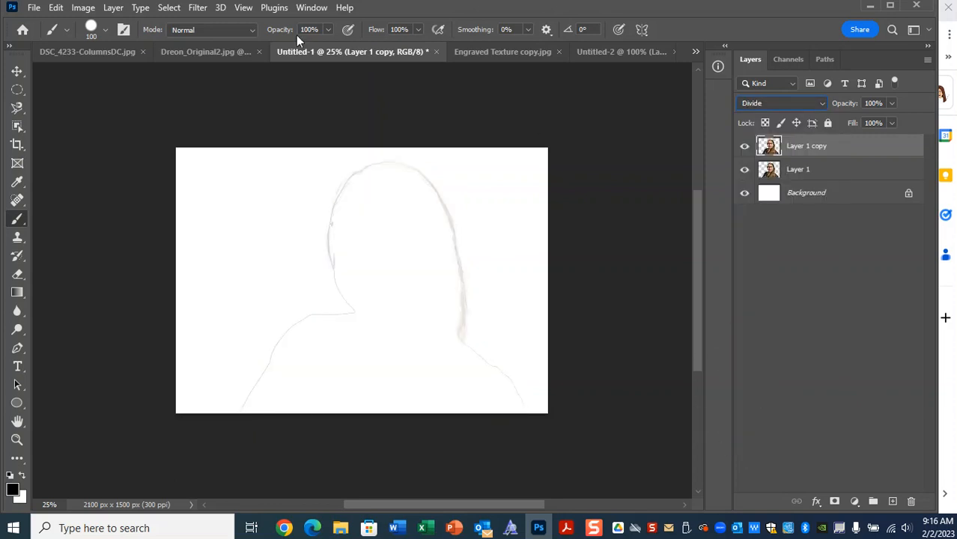
# Apply a Gaussian Blur with a radius of 20.8 pixels to Layer 1 copy.
pyautogui.click(203, 9)
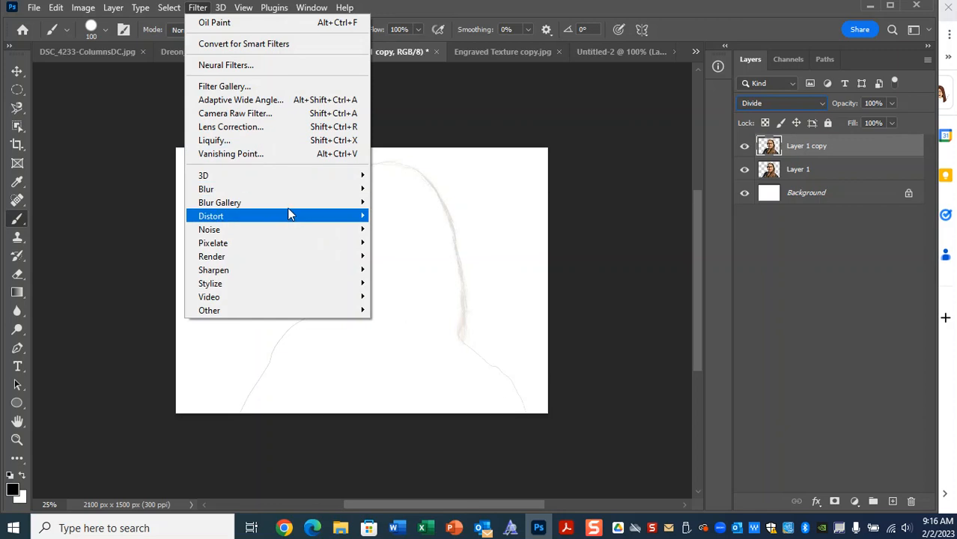
pyautogui.moveTo(292, 190)
pyautogui.click(439, 243)
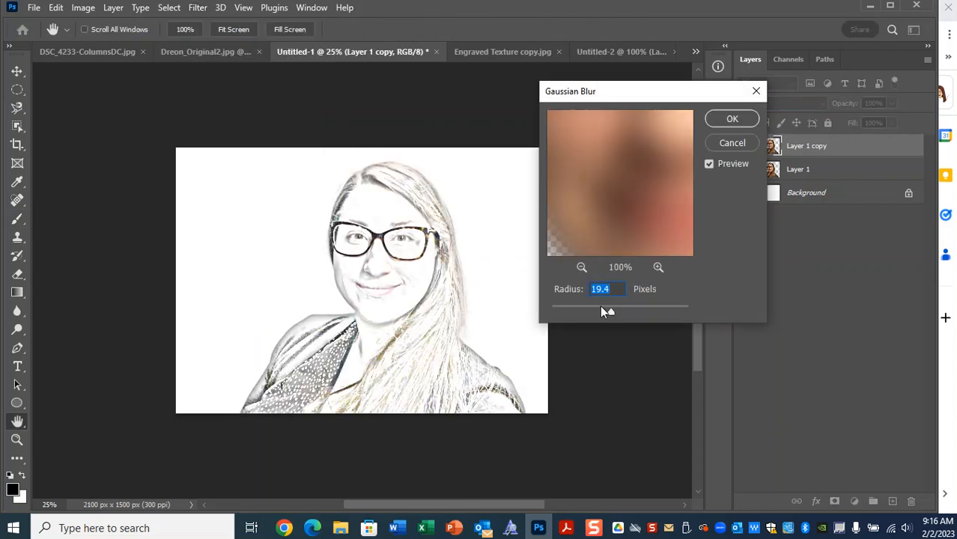
pyautogui.moveTo(612, 311)
pyautogui.mouseDown()
pyautogui.moveTo(578, 311)
pyautogui.moveTo(611, 311)
pyautogui.mouseUp()
pyautogui.click(732, 120)
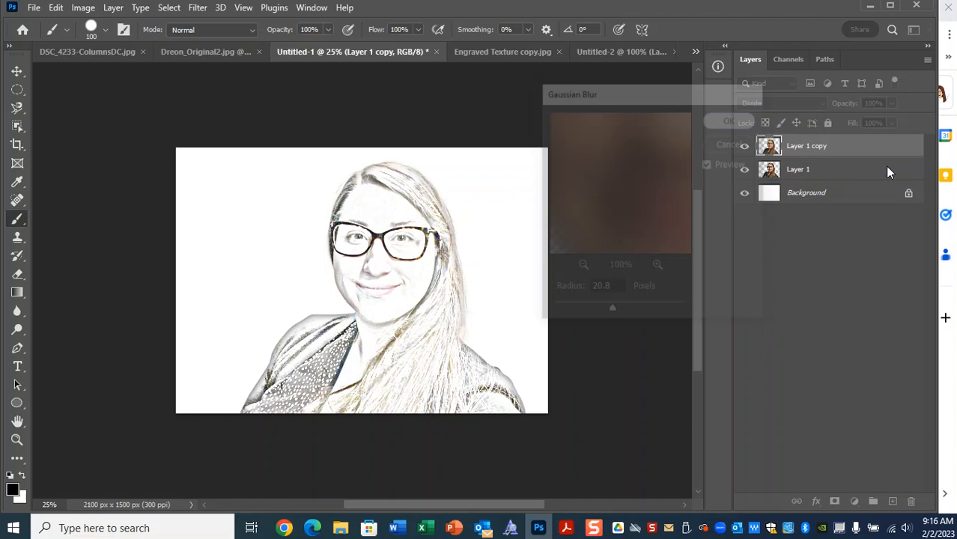
# Try a Hue/Saturation adjustment layer with saturation -100 above Layer 1 copy and delete it.
pyautogui.click(854, 501)
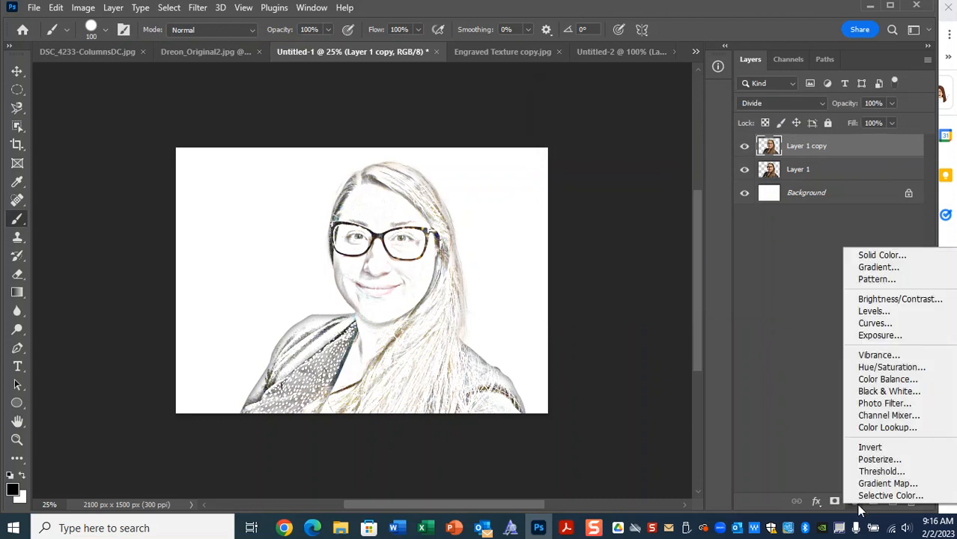
pyautogui.click(912, 368)
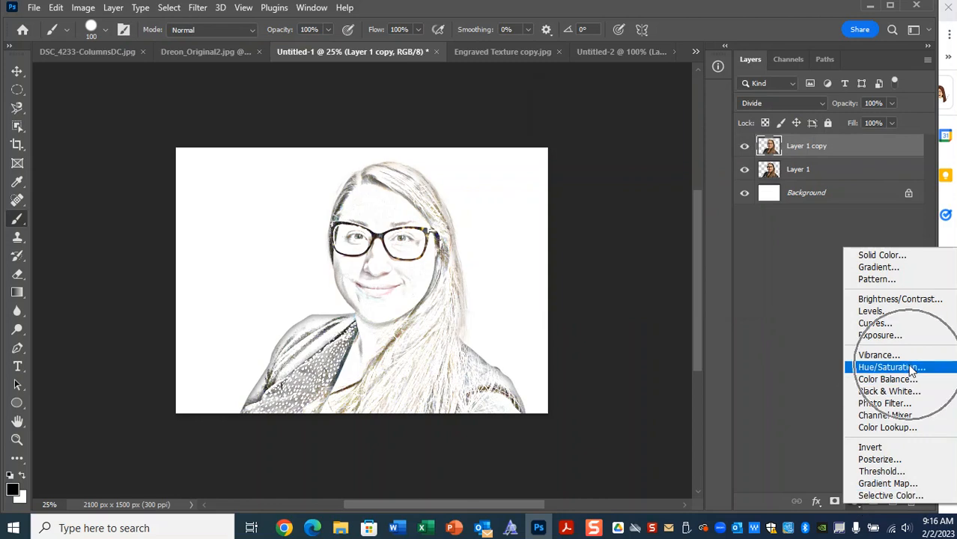
pyautogui.click(912, 367)
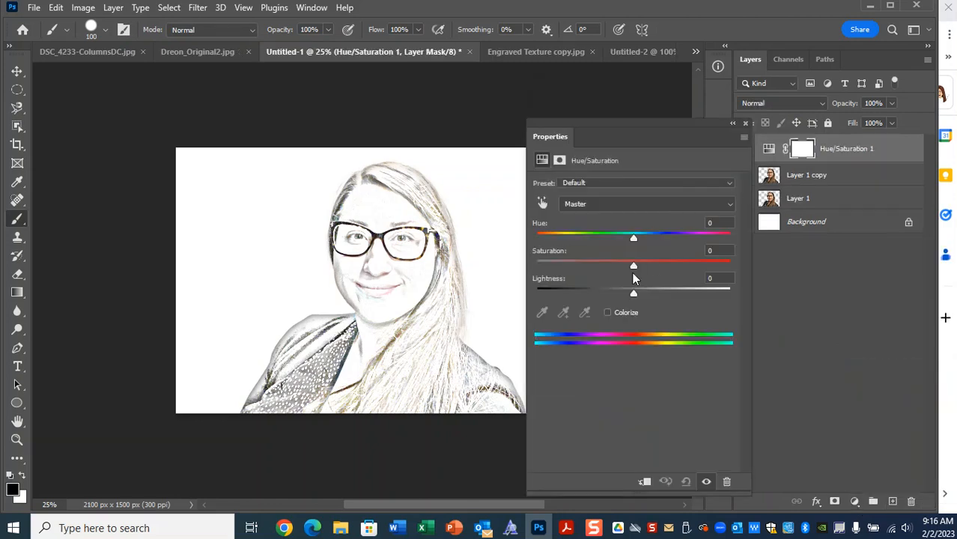
pyautogui.click(633, 269)
pyautogui.moveTo(633, 269); pyautogui.dragTo(494, 270)
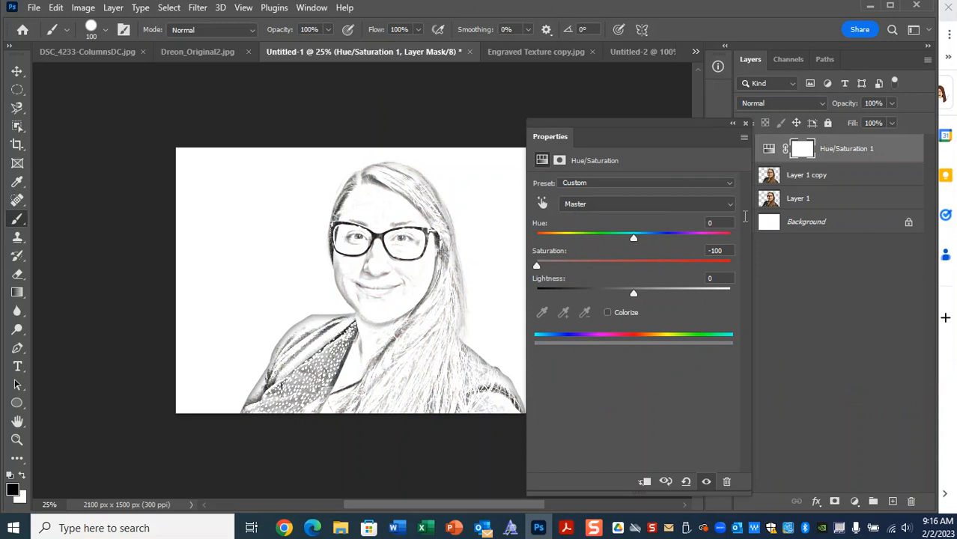
pyautogui.click(873, 153)
pyautogui.click(745, 122)
pyautogui.moveTo(838, 150); pyautogui.dragTo(911, 501)
# Try a Black & White and a Gradient Map adjustment layer on the portrait, deleting each one.
pyautogui.click(855, 500)
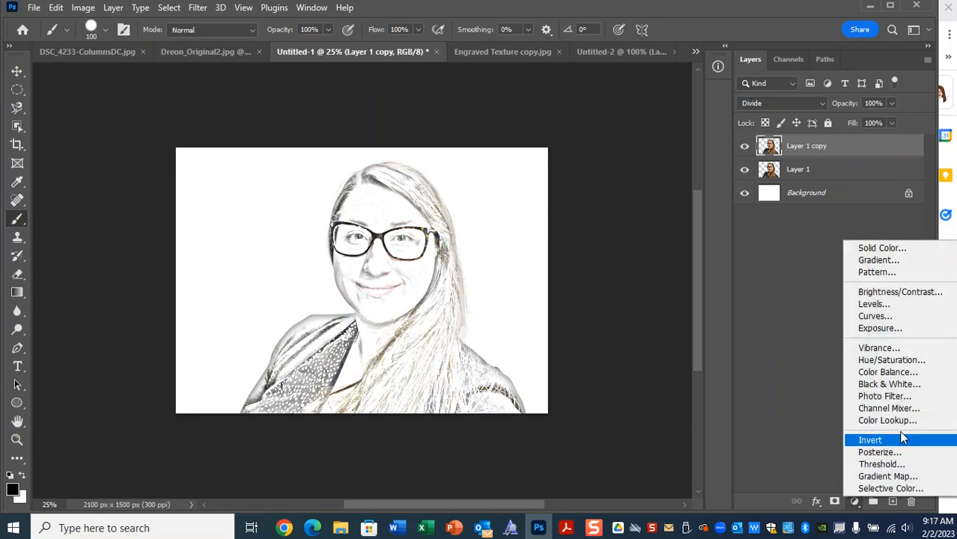
pyautogui.click(907, 385)
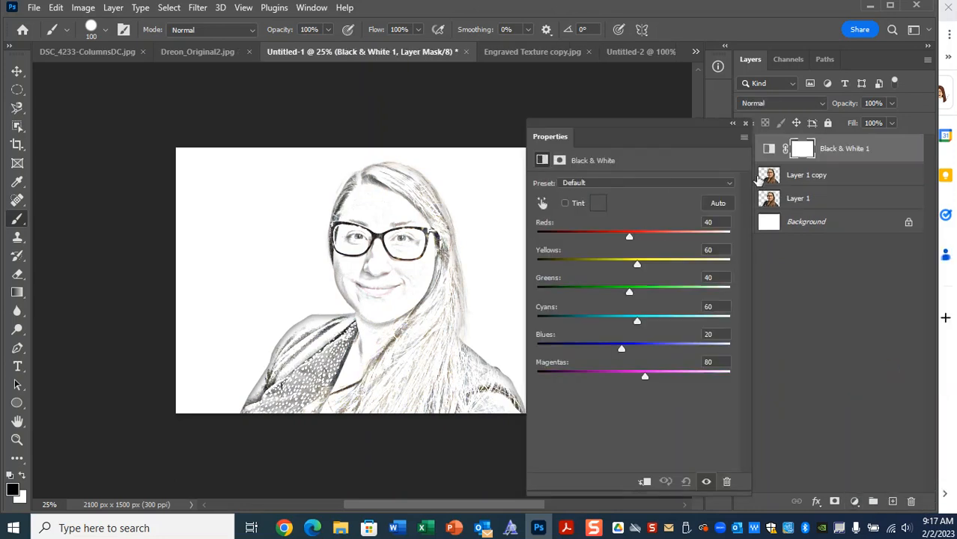
pyautogui.moveTo(839, 150); pyautogui.dragTo(910, 500)
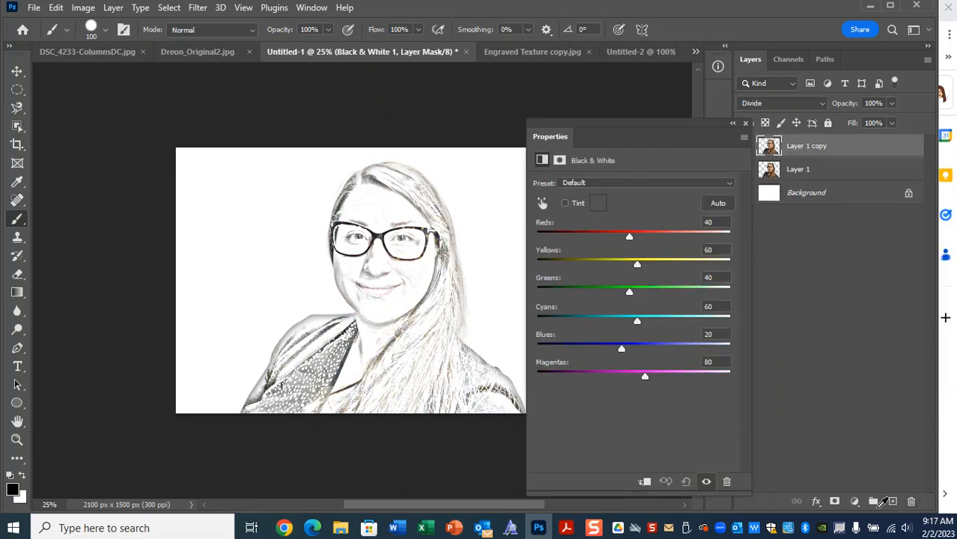
pyautogui.click(854, 500)
pyautogui.click(881, 484)
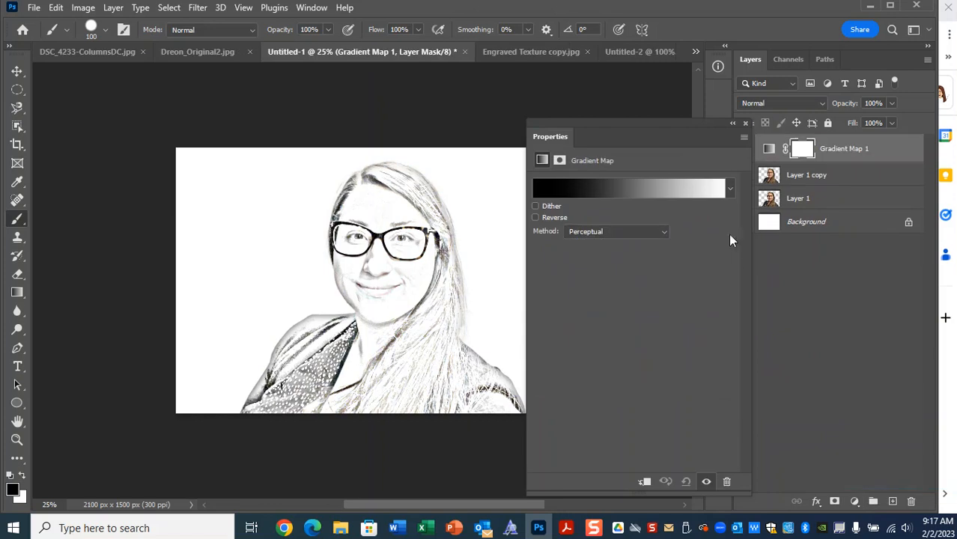
pyautogui.moveTo(853, 153); pyautogui.dragTo(906, 500)
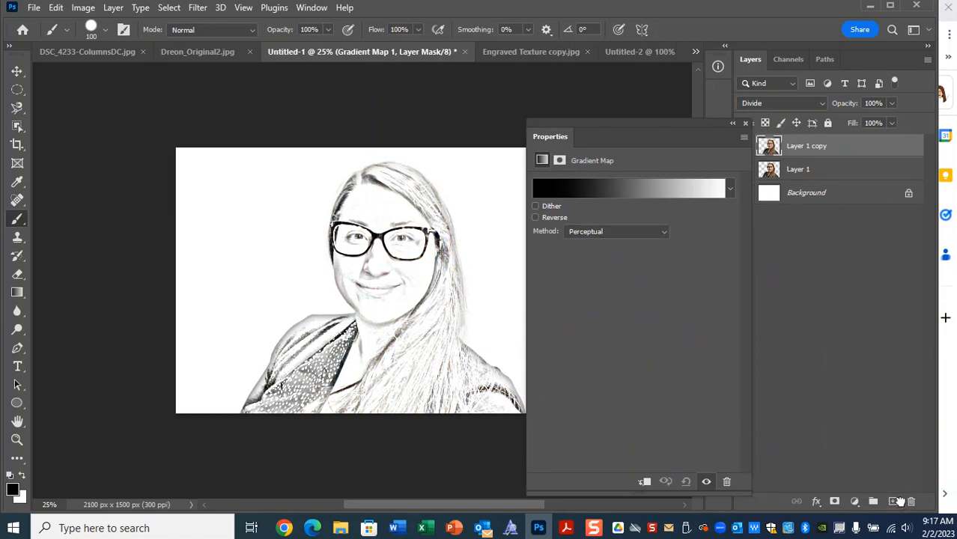
# Add a Hue/Saturation adjustment layer above Layer 1 copy and set its saturation to -100.
pyautogui.click(854, 501)
pyautogui.click(883, 362)
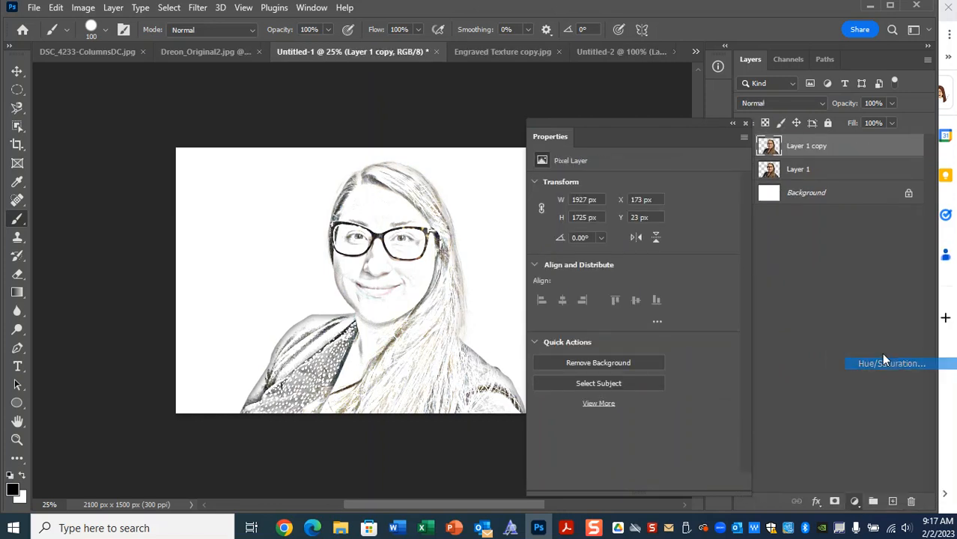
pyautogui.moveTo(633, 267); pyautogui.dragTo(527, 256)
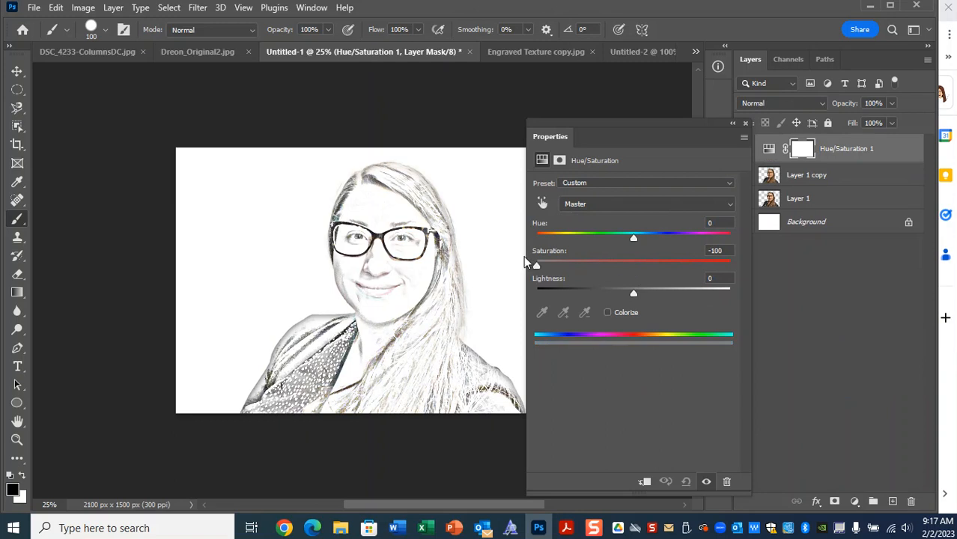
pyautogui.click(744, 124)
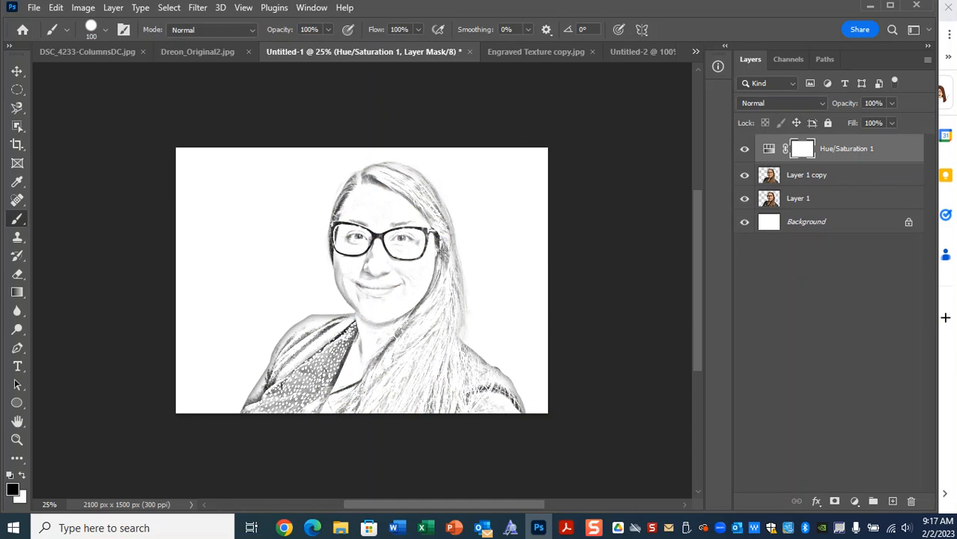
# Restore Snapshot 3 from the document history and delete its Layer 2 and Levels 1 layers.
pyautogui.click(311, 9)
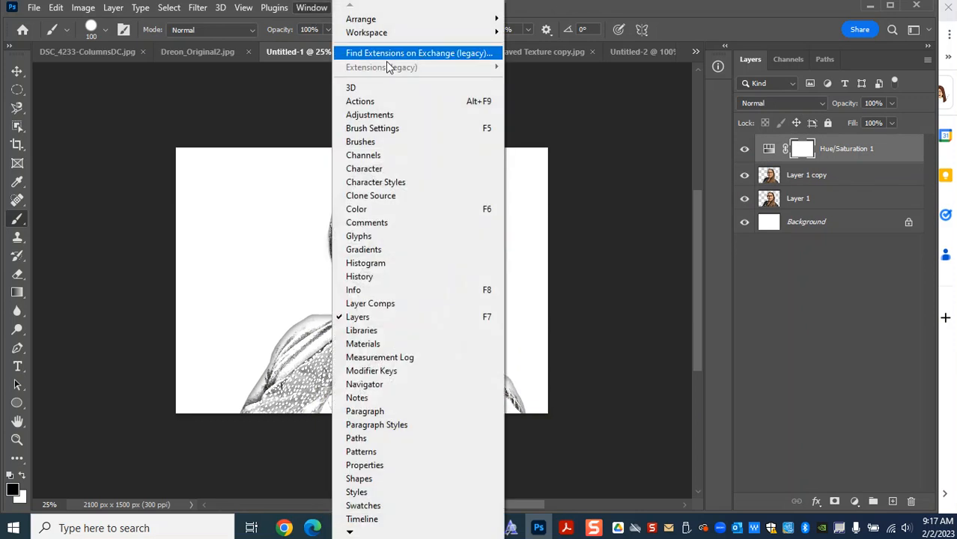
pyautogui.click(431, 277)
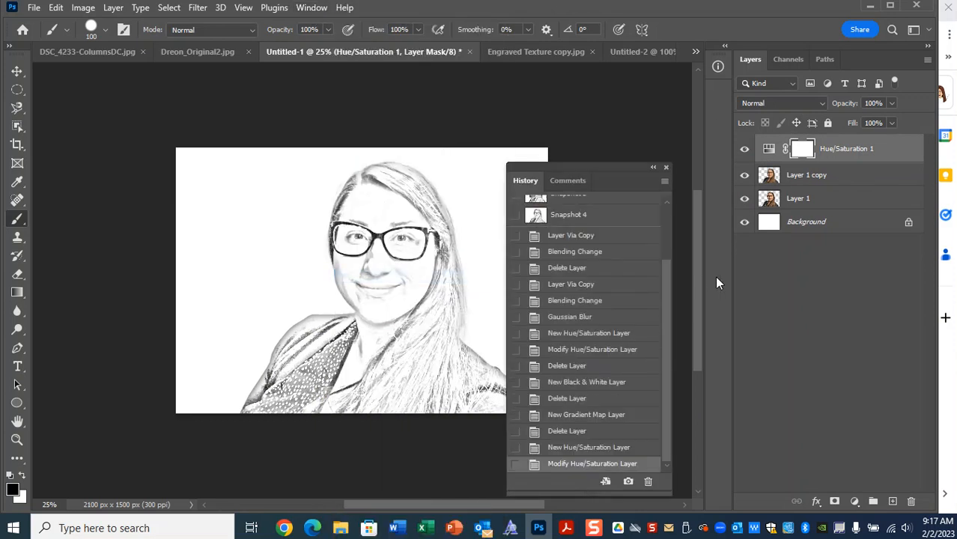
pyautogui.moveTo(664, 376); pyautogui.dragTo(660, 276)
pyautogui.click(563, 266)
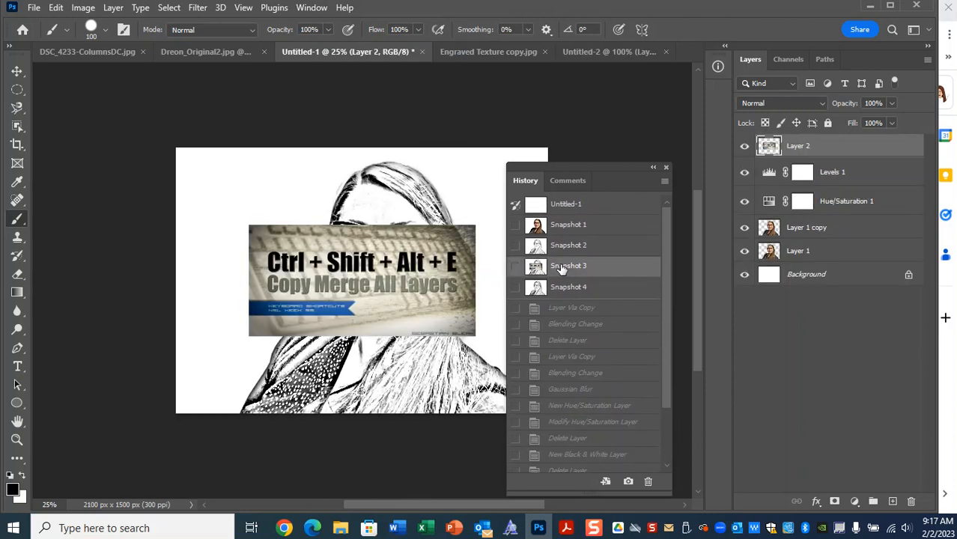
pyautogui.click(666, 167)
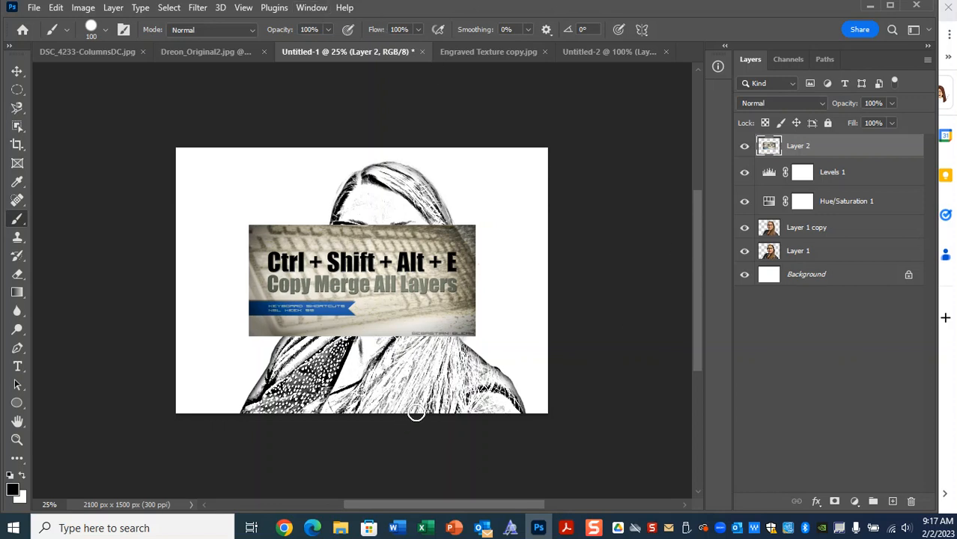
pyautogui.click(309, 9)
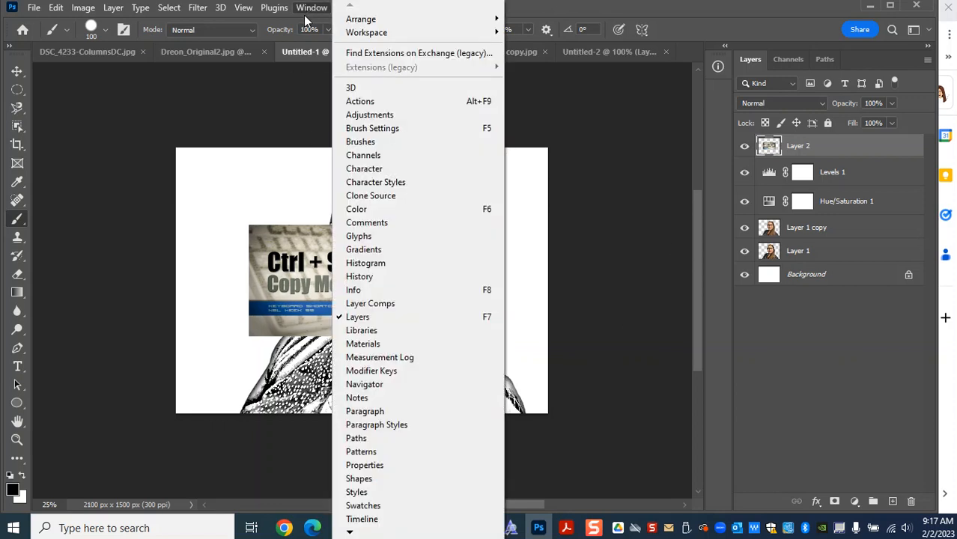
pyautogui.click(401, 276)
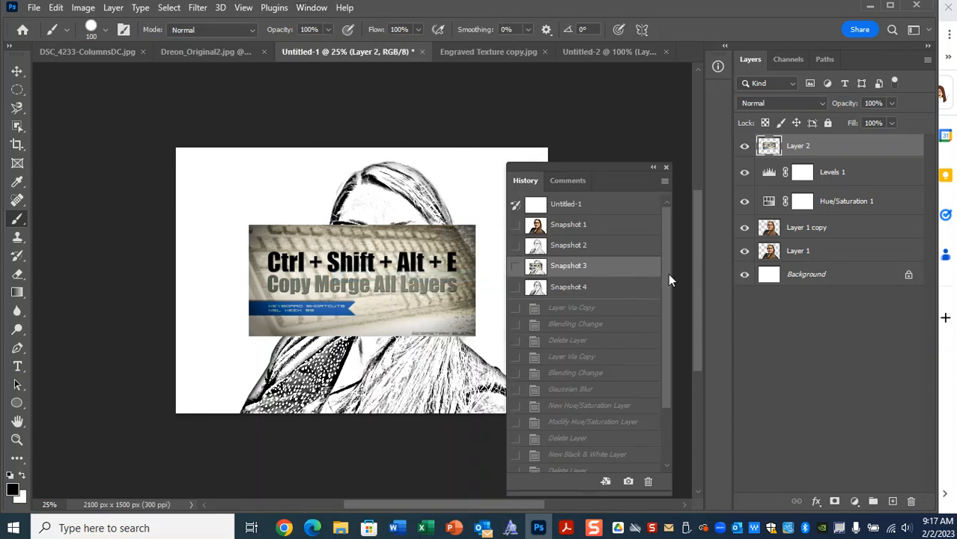
pyautogui.click(666, 167)
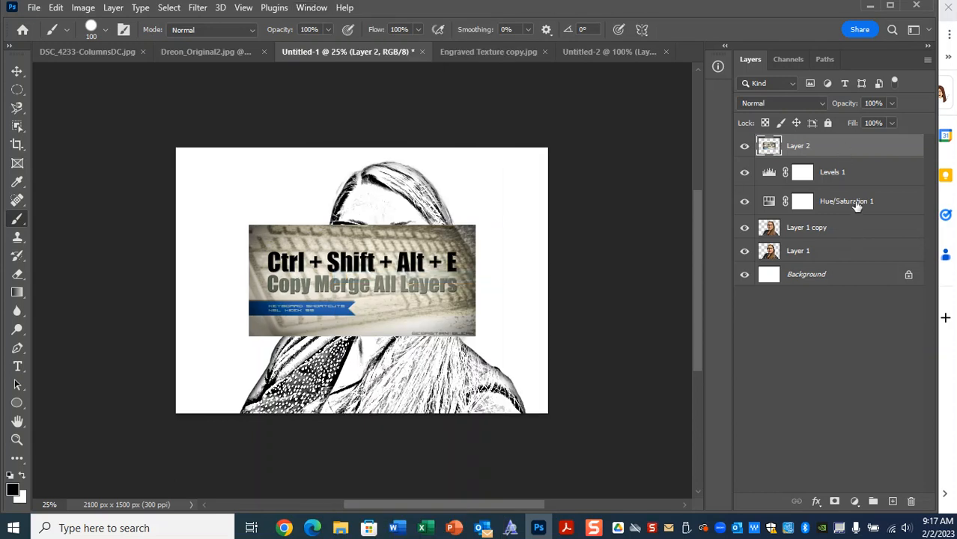
pyautogui.keyDown('shift'); pyautogui.click(862, 177); pyautogui.keyUp('shift')
pyautogui.moveTo(862, 176); pyautogui.dragTo(911, 501)
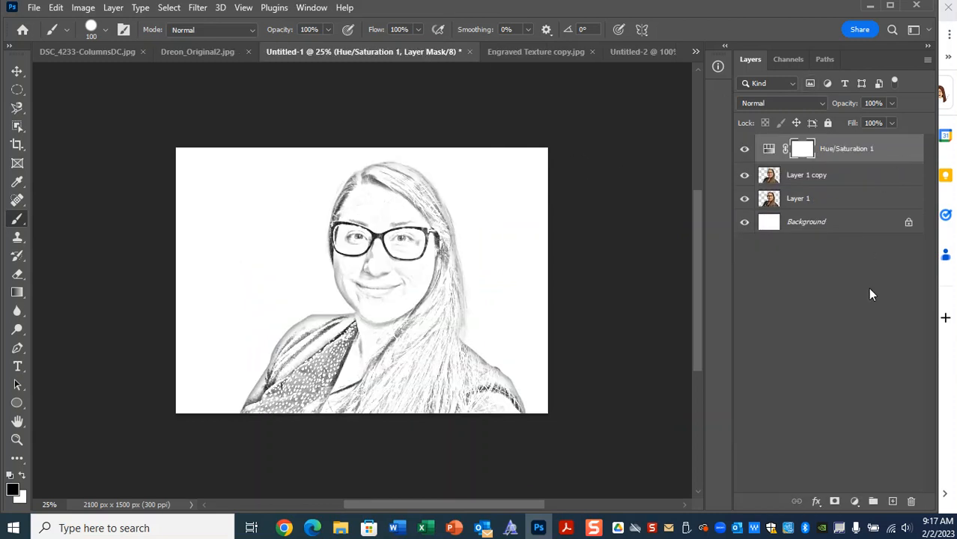
# Add a Levels adjustment layer above Hue/Saturation 1 and set its black input level to 160.
pyautogui.click(855, 501)
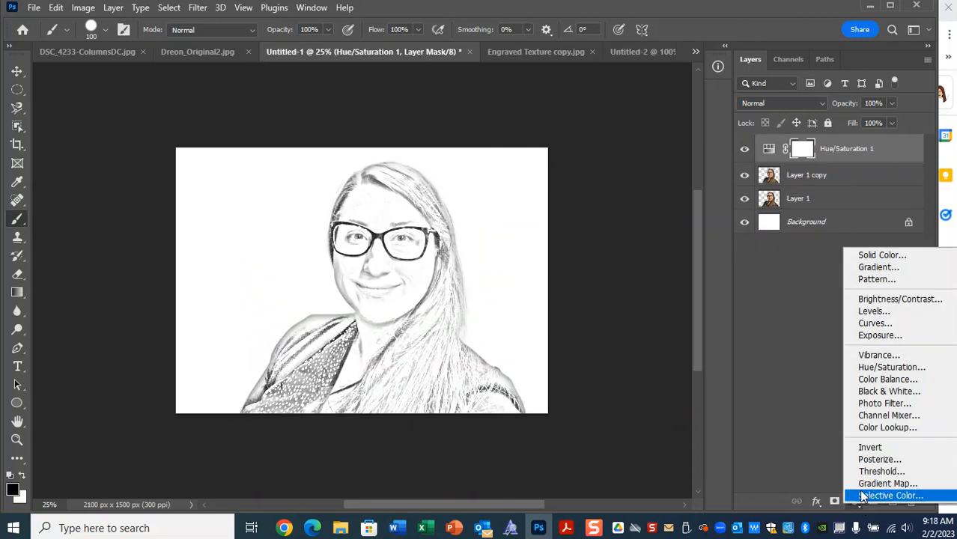
pyautogui.click(874, 312)
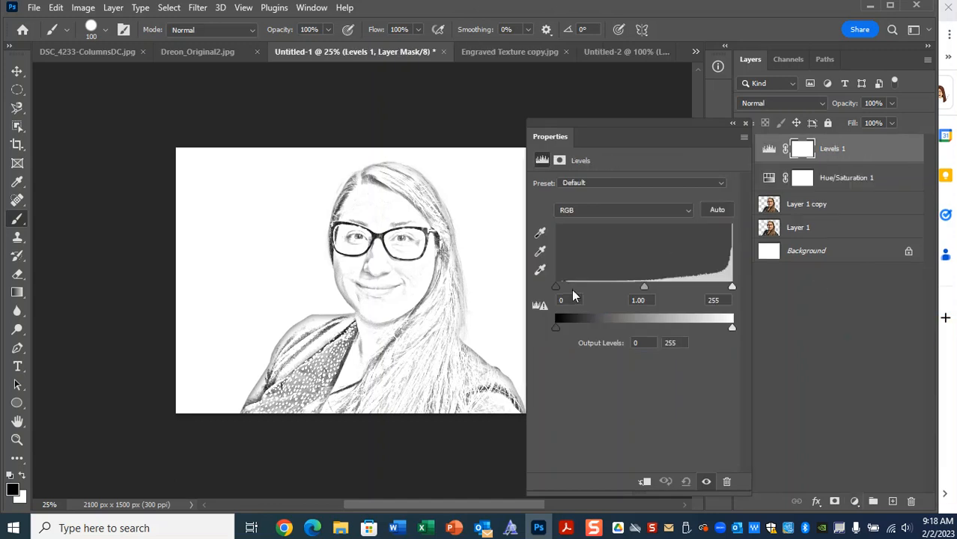
pyautogui.moveTo(556, 288)
pyautogui.mouseDown()
pyautogui.moveTo(605, 301)
pyautogui.moveTo(674, 301)
pyautogui.moveTo(666, 301)
pyautogui.mouseUp()
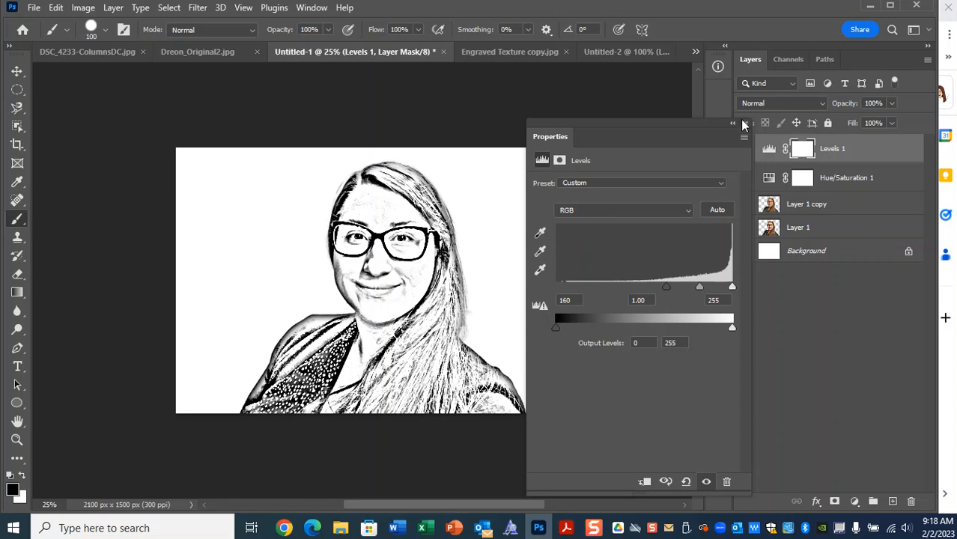
pyautogui.click(742, 123)
# Stamp all visible layers into a new layer above Levels 1 and duplicate the stamped layer.
pyautogui.click(869, 158)
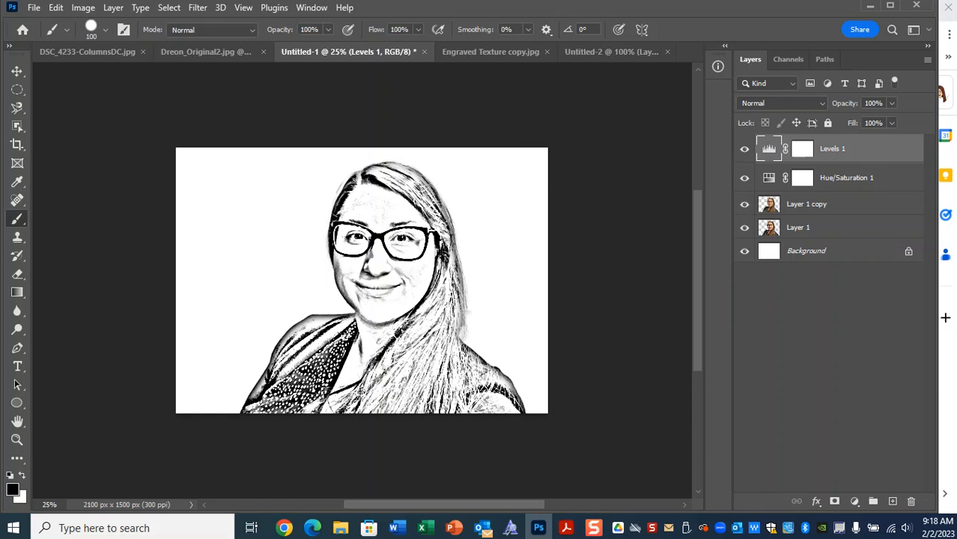
pyautogui.hotkey('ctrl', 'shift', 'alt', 'e')
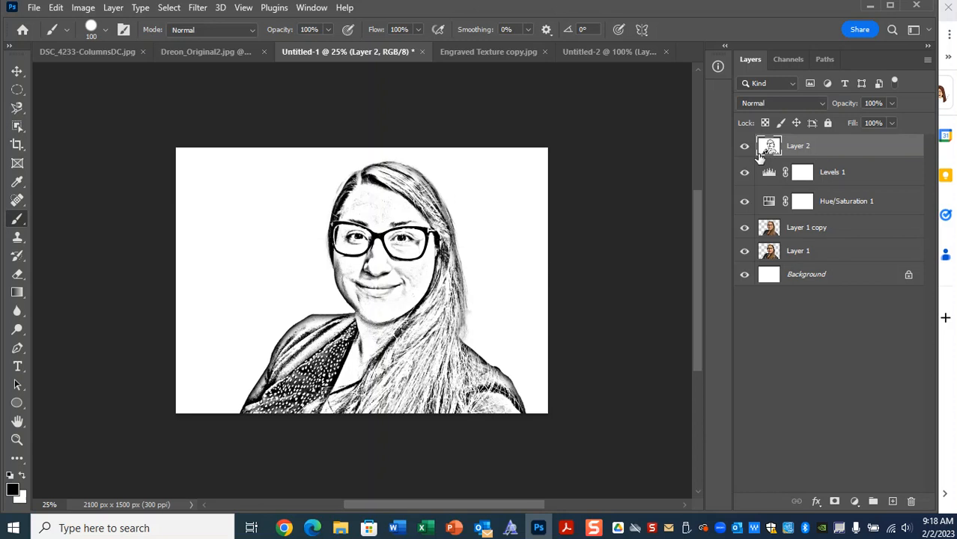
pyautogui.moveTo(820, 149); pyautogui.dragTo(911, 503)
pyautogui.hotkey('ctrl', 'z')
pyautogui.hotkey('ctrl', 'j')
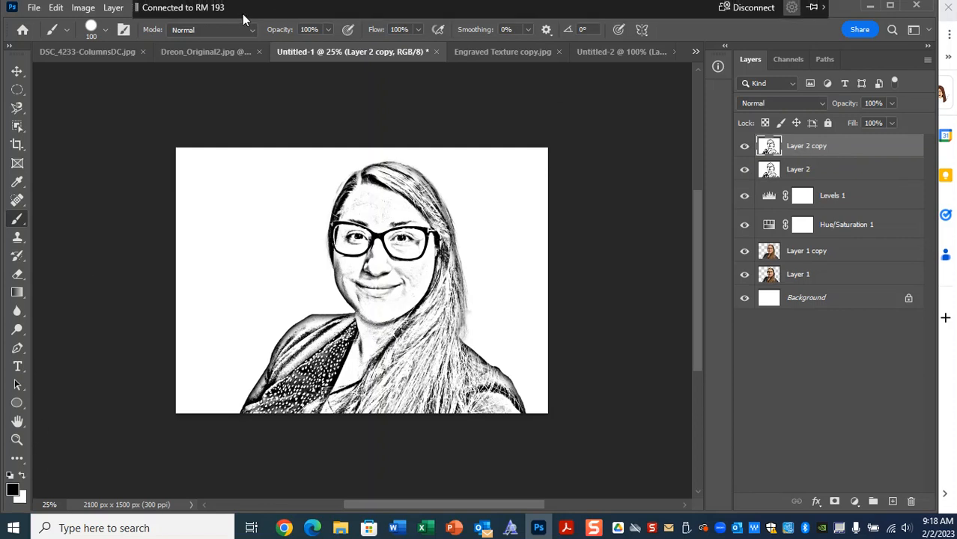
# Apply the Oil Paint filter to Layer 2 copy with stylization, cleanliness, scale and bristle detail at 10.0 and lighting off.
pyautogui.click(198, 8)
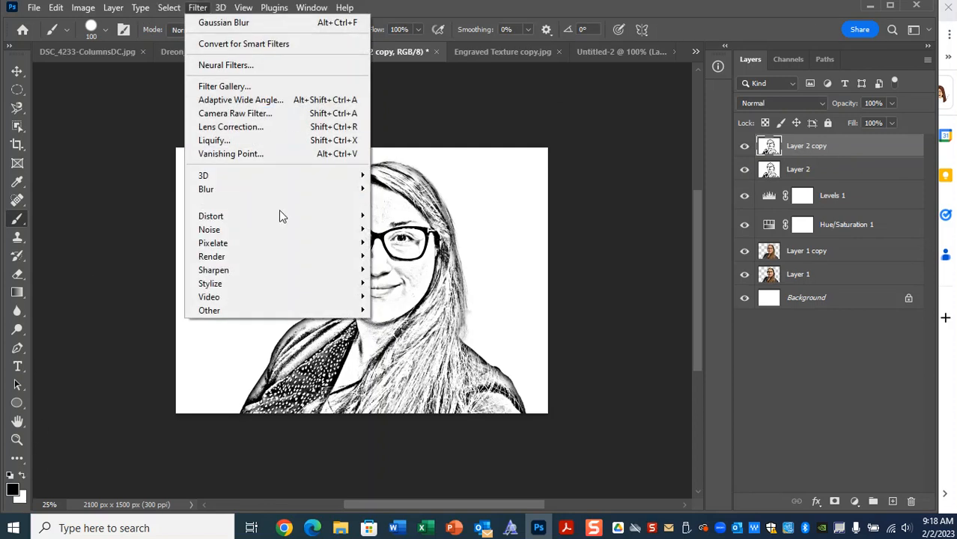
pyautogui.moveTo(297, 286)
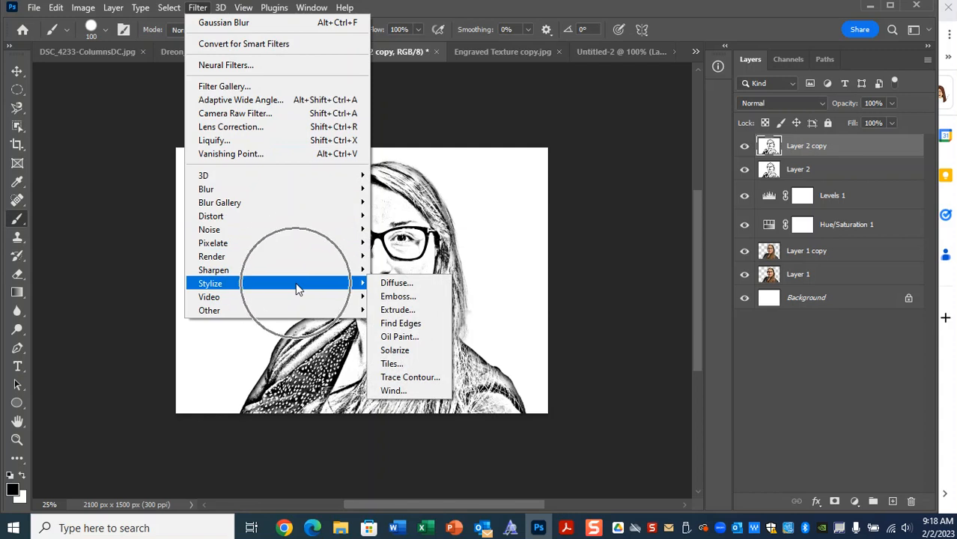
pyautogui.click(417, 338)
pyautogui.click(417, 338)
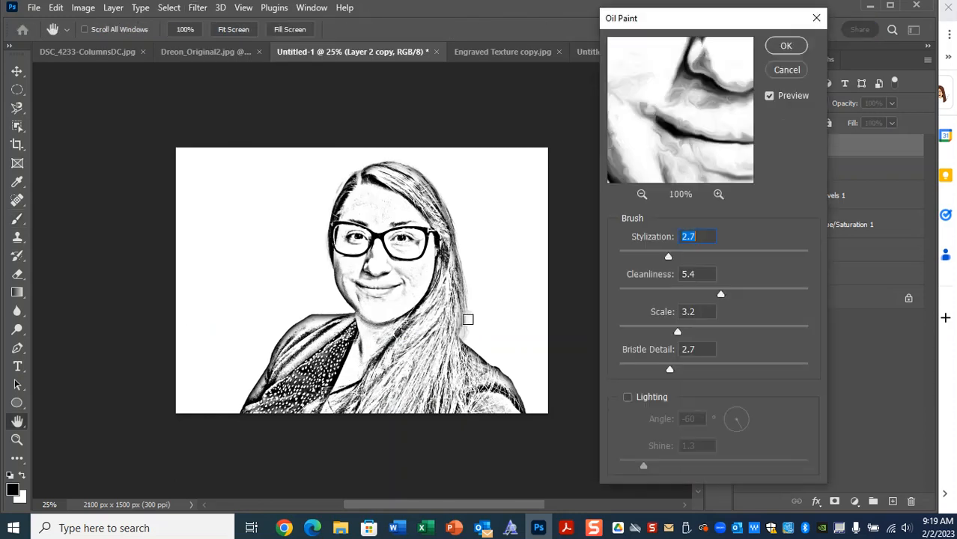
pyautogui.press('ctrl')
pyautogui.press('ctrl')
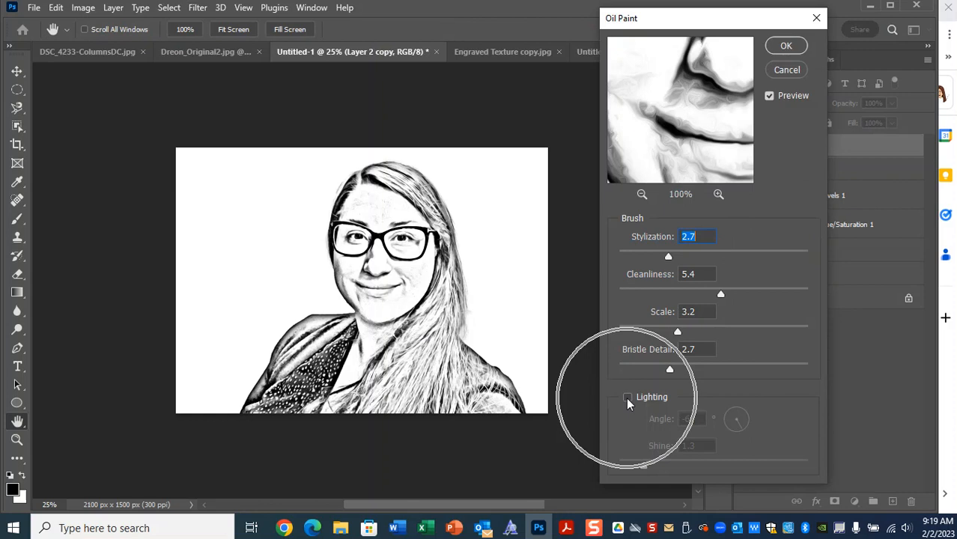
pyautogui.press('ctrl')
pyautogui.press('ctrl')
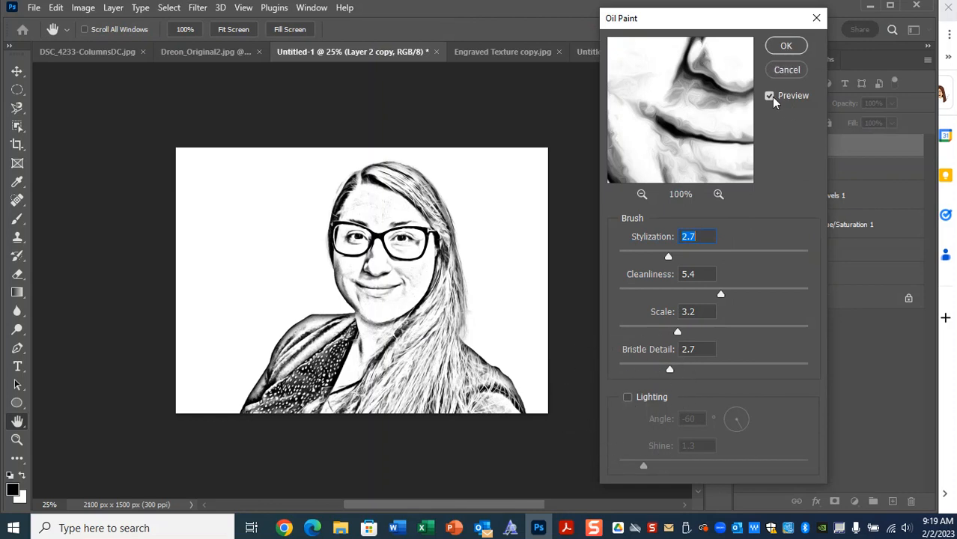
pyautogui.moveTo(671, 260); pyautogui.dragTo(809, 258)
pyautogui.moveTo(721, 294); pyautogui.dragTo(808, 294)
pyautogui.moveTo(767, 333); pyautogui.dragTo(807, 331)
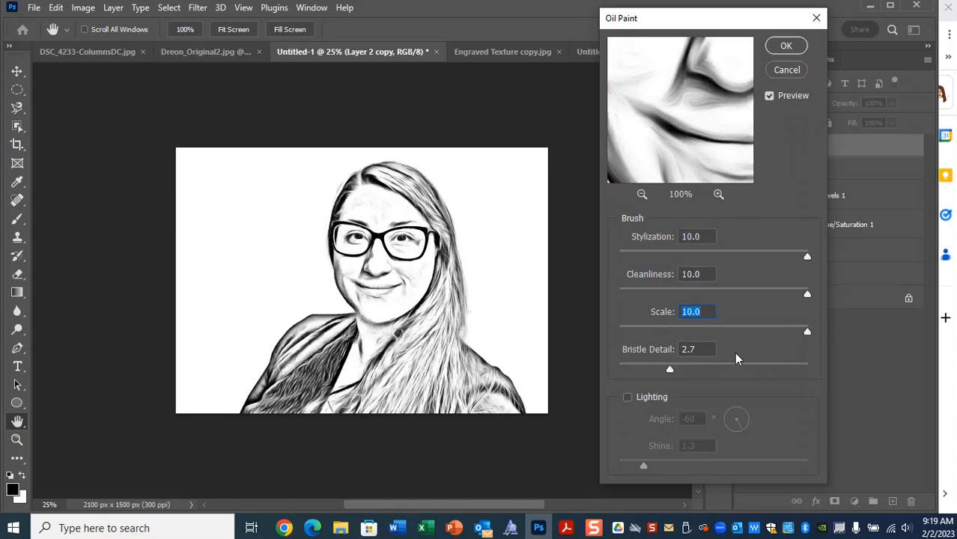
pyautogui.moveTo(669, 372); pyautogui.dragTo(841, 367)
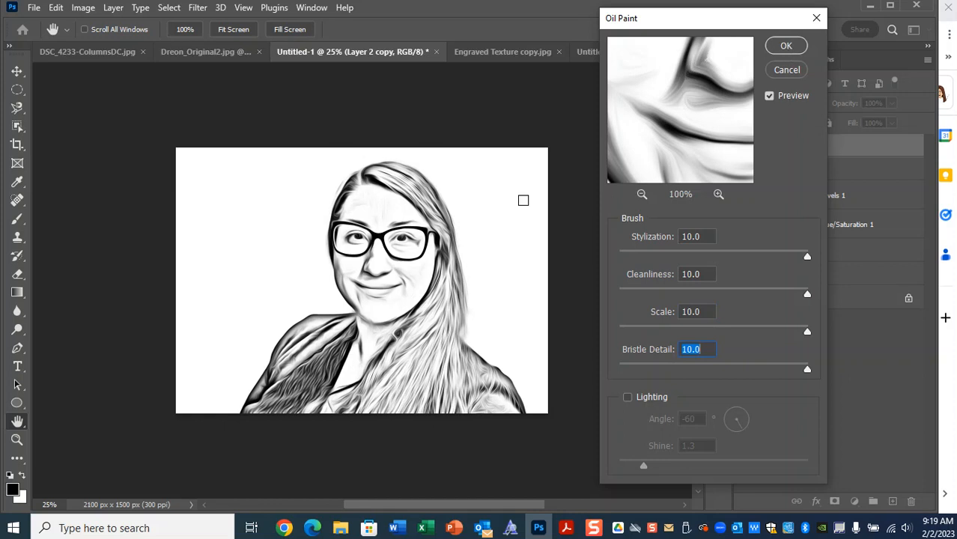
pyautogui.click(782, 51)
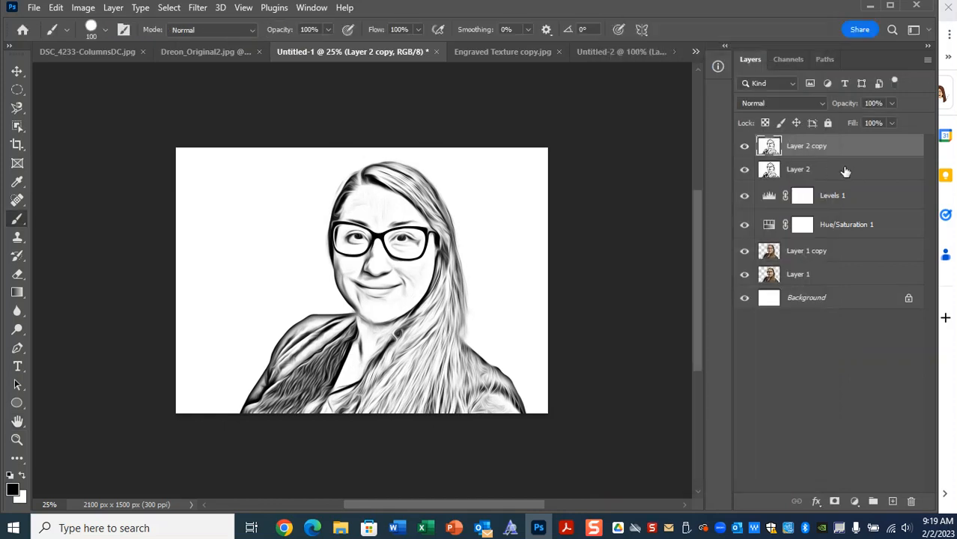
# Check the painted portrait up close, and hide Layer 2 copy to make Layer 2 the active layer.
pyautogui.hotkey('ctrl', '+')
pyautogui.hotkey('ctrl', '+')
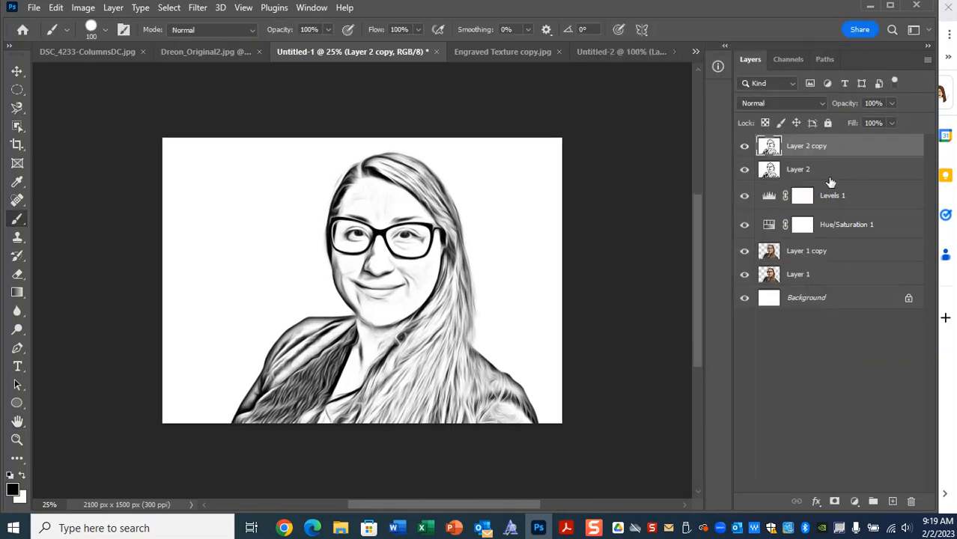
pyautogui.hotkey('ctrl', '+')
pyautogui.hotkey('ctrl', '-')
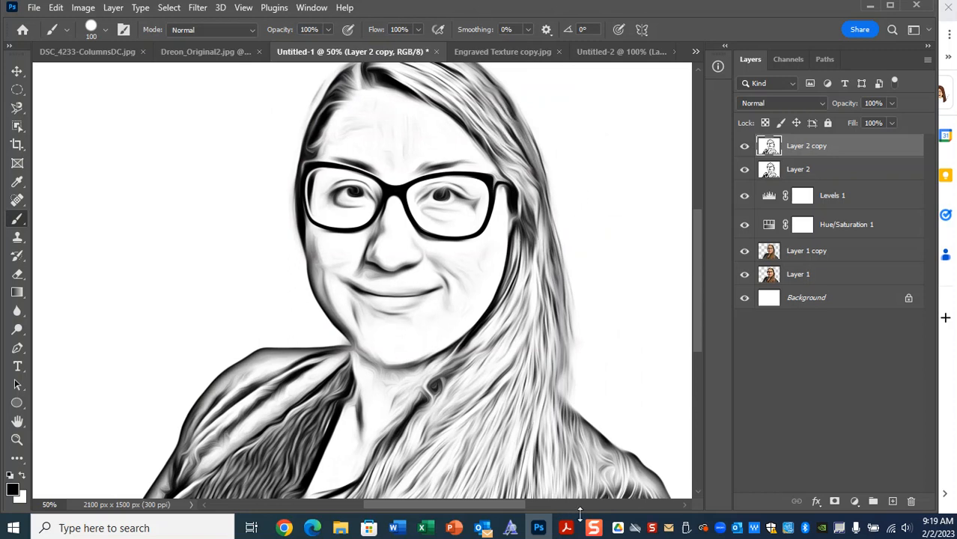
pyautogui.scroll(-1, 312, 449)
pyautogui.scroll(-1, 312, 449)
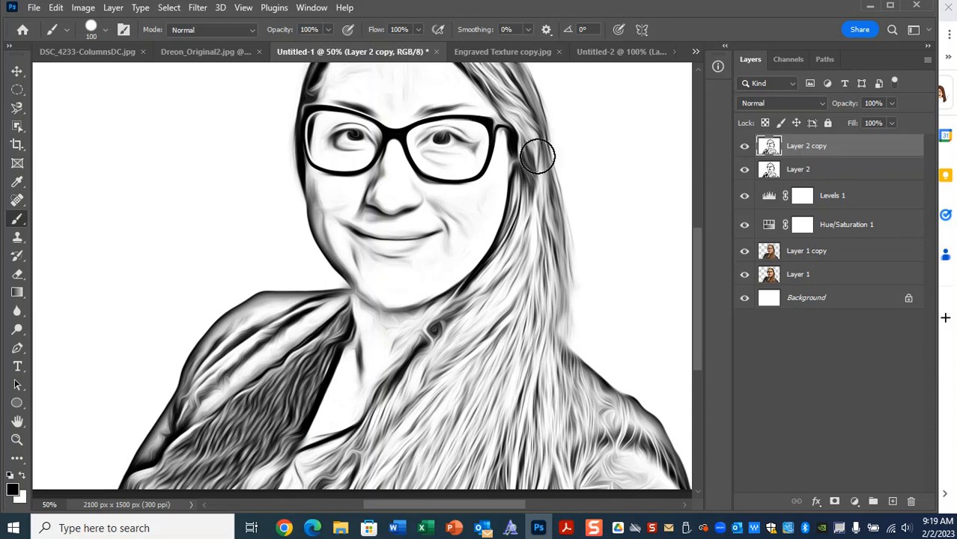
pyautogui.scroll(2, 568, 164)
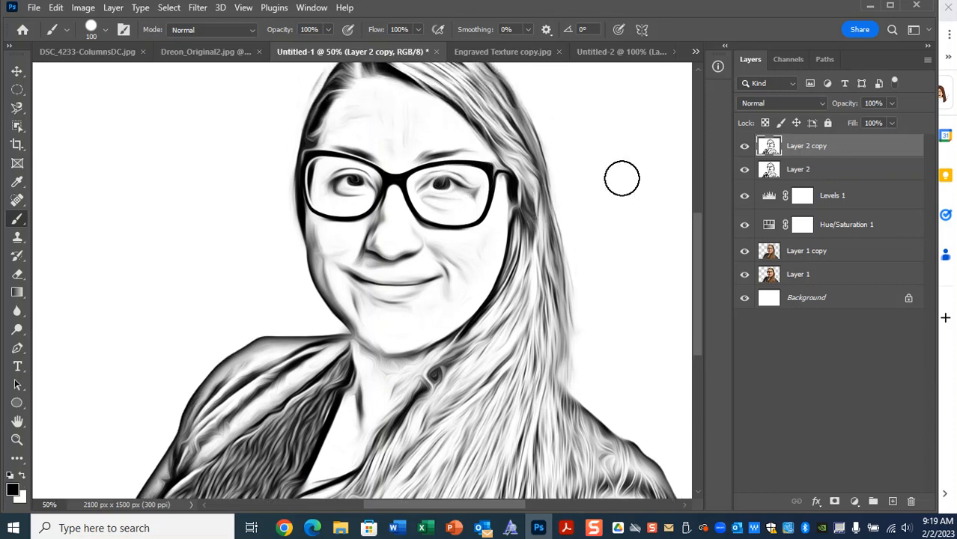
pyautogui.click(744, 148)
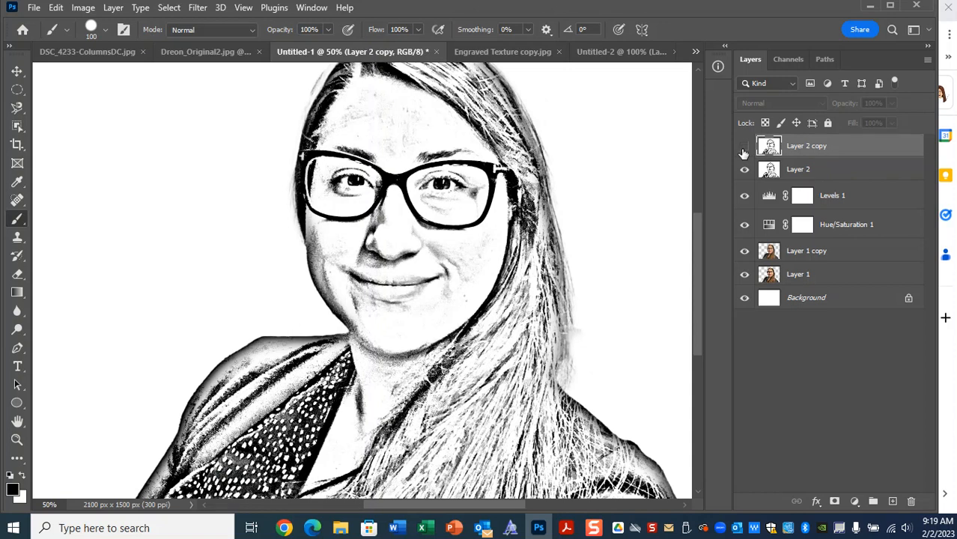
pyautogui.click(799, 171)
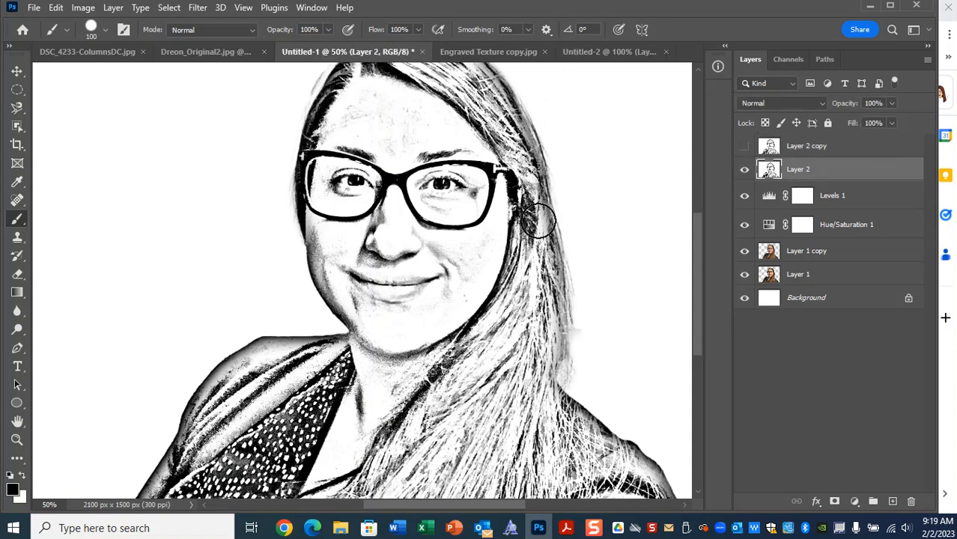
# Start Oil Paint on Layer 2, preview an eye, and set stylization 3.2, cleanliness 4.8, scale 3.8 and bristle detail 2.9.
pyautogui.click(200, 9)
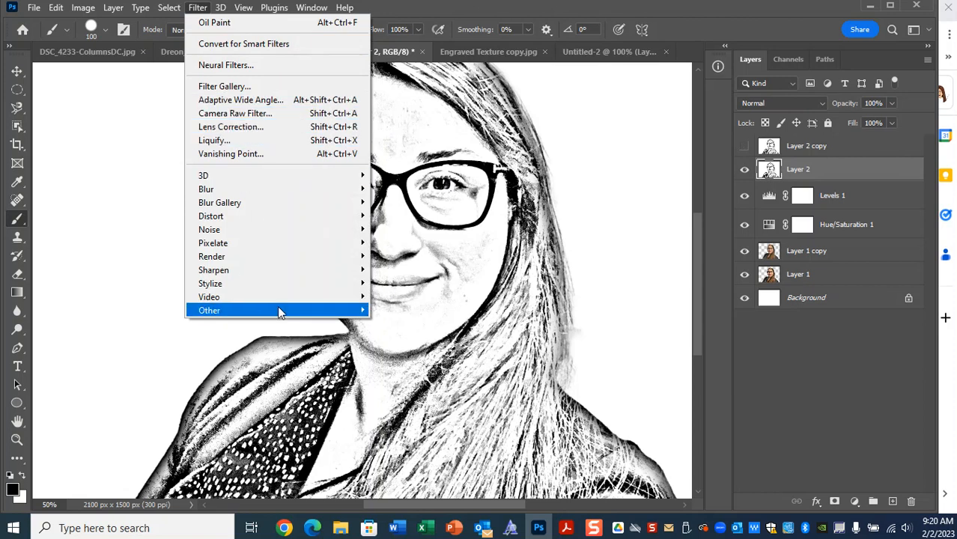
pyautogui.moveTo(291, 288)
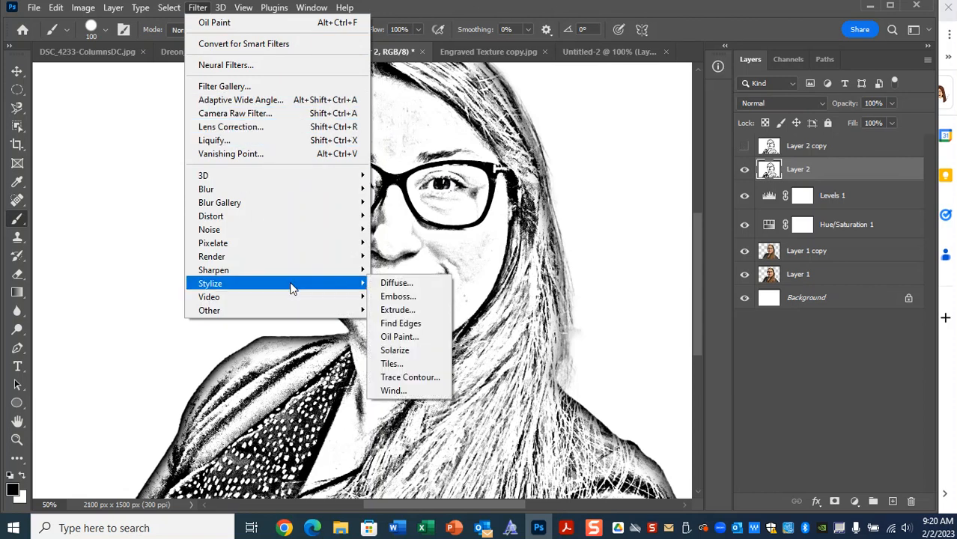
pyautogui.click(423, 336)
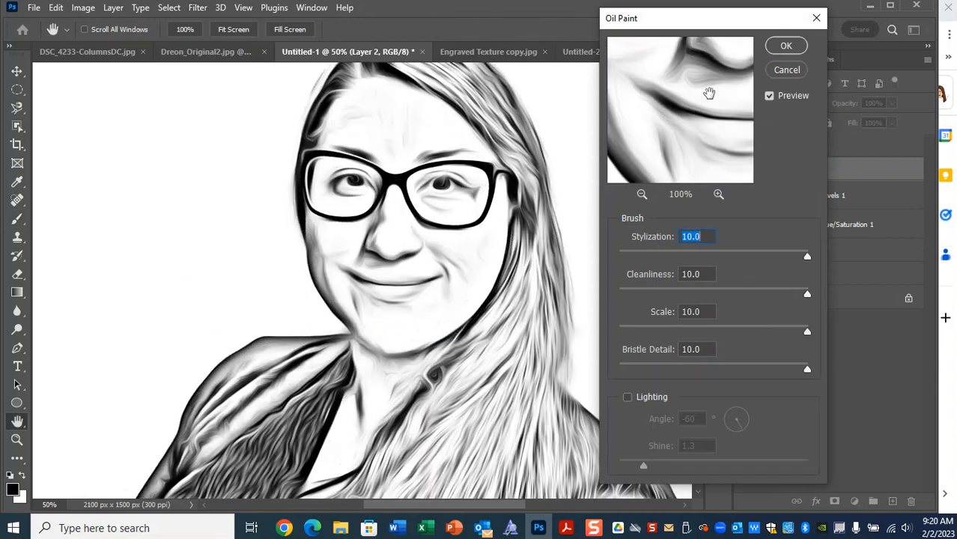
pyautogui.moveTo(709, 98); pyautogui.dragTo(696, 180)
pyautogui.moveTo(651, 46)
pyautogui.mouseDown()
pyautogui.moveTo(685, 90)
pyautogui.moveTo(694, 133)
pyautogui.moveTo(680, 111)
pyautogui.mouseUp()
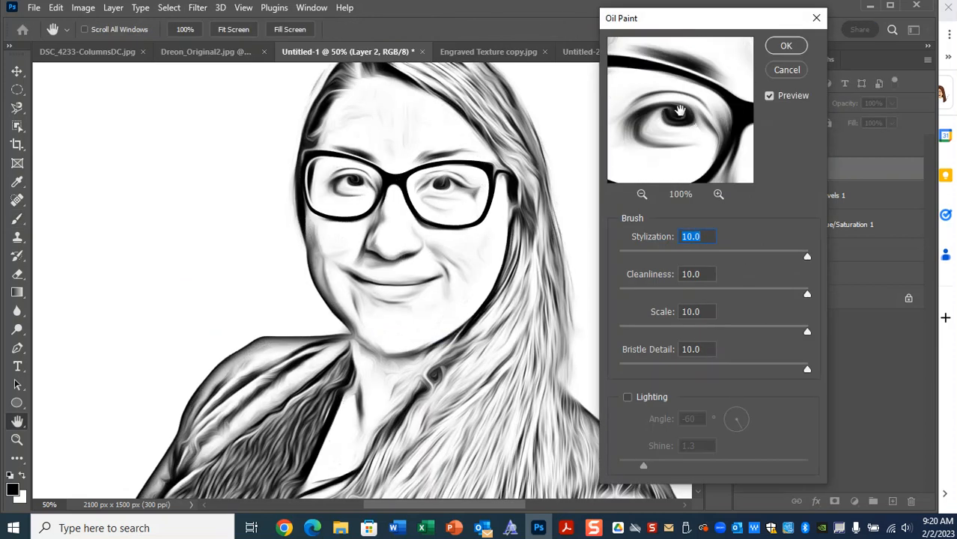
pyautogui.moveTo(805, 257); pyautogui.dragTo(745, 259)
pyautogui.moveTo(807, 294); pyautogui.dragTo(683, 301)
pyautogui.moveTo(806, 331); pyautogui.dragTo(689, 331)
pyautogui.moveTo(808, 370); pyautogui.dragTo(674, 372)
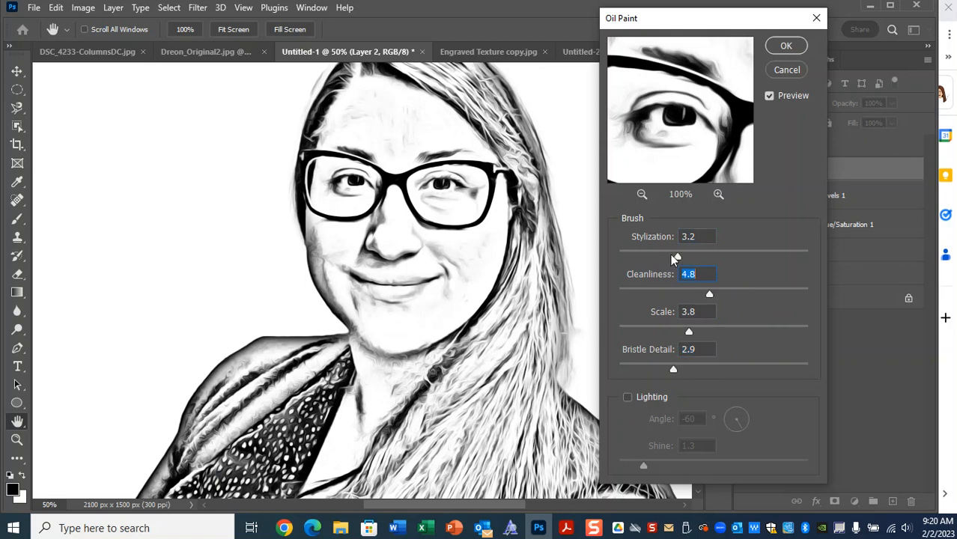
# Lower the stylization, scale and bristle detail slightly further and apply the Oil Paint filter to Layer 2.
pyautogui.click(662, 255)
pyautogui.moveTo(689, 331); pyautogui.dragTo(676, 331)
pyautogui.moveTo(673, 369); pyautogui.dragTo(669, 369)
pyautogui.click(782, 47)
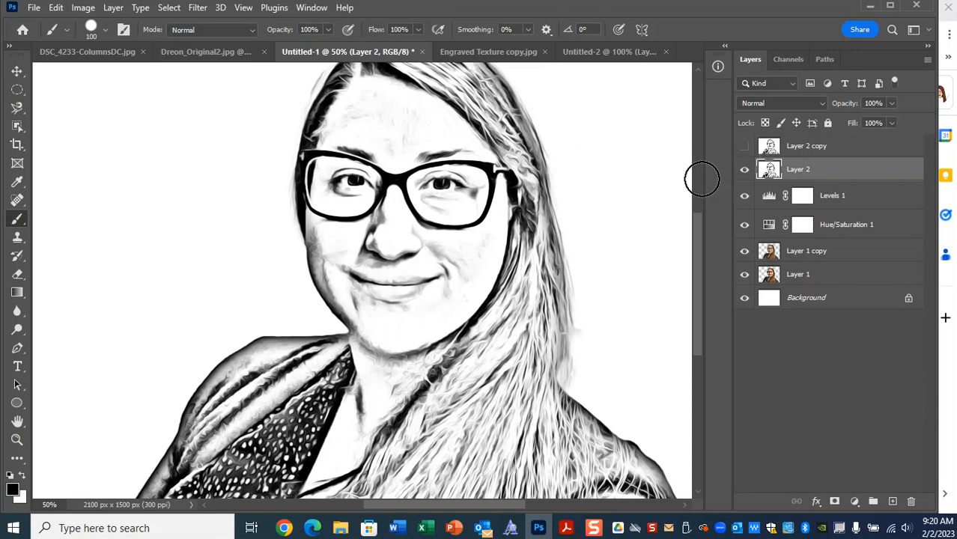
# Show Layer 2 copy, add a layer mask to it and paint black over both eyes to reveal the sharper Layer 2.
pyautogui.click(743, 147)
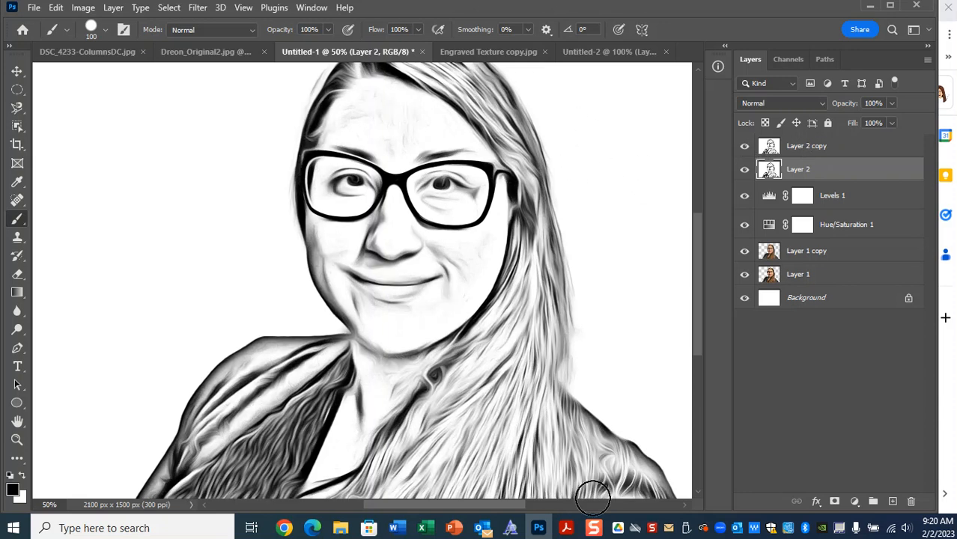
pyautogui.click(809, 147)
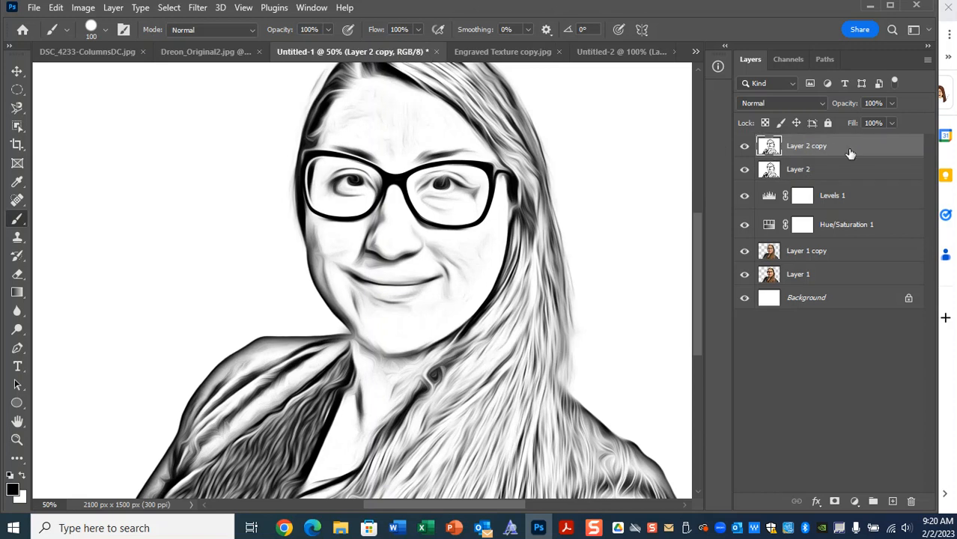
pyautogui.click(835, 501)
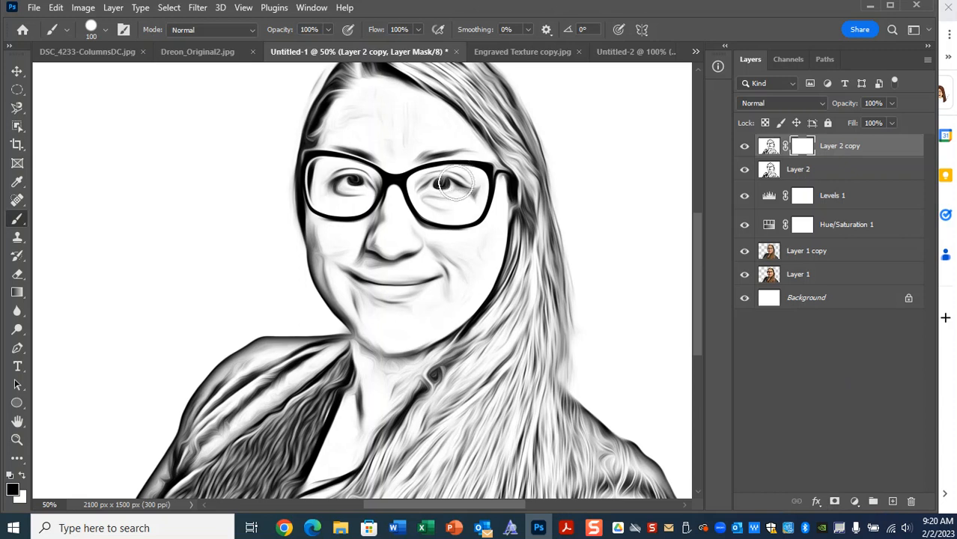
pyautogui.moveTo(452, 187); pyautogui.dragTo(443, 189)
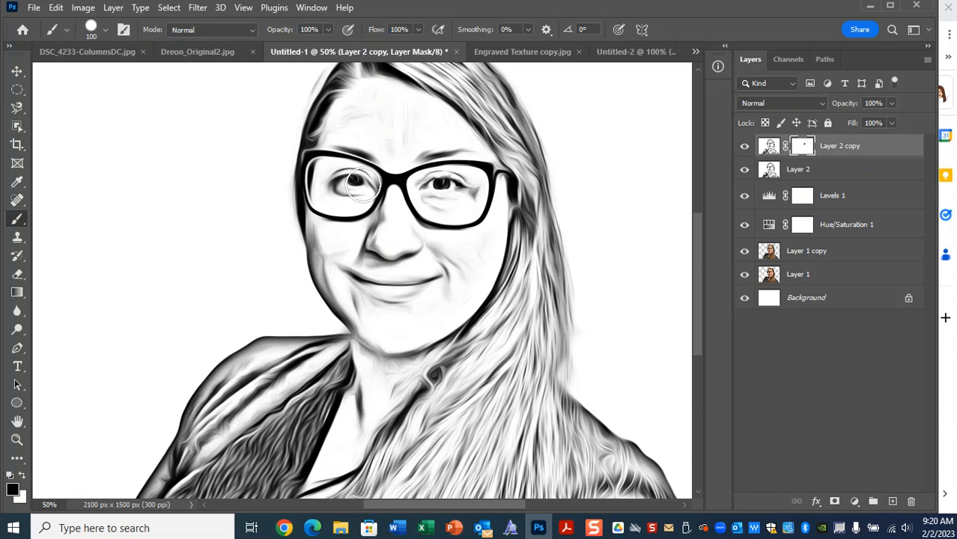
pyautogui.moveTo(349, 187); pyautogui.dragTo(342, 186)
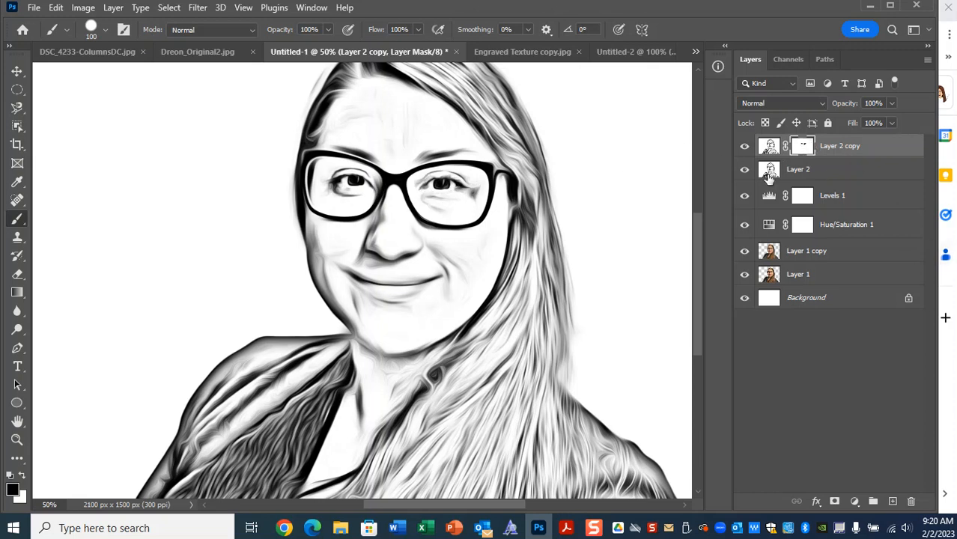
pyautogui.click(744, 146)
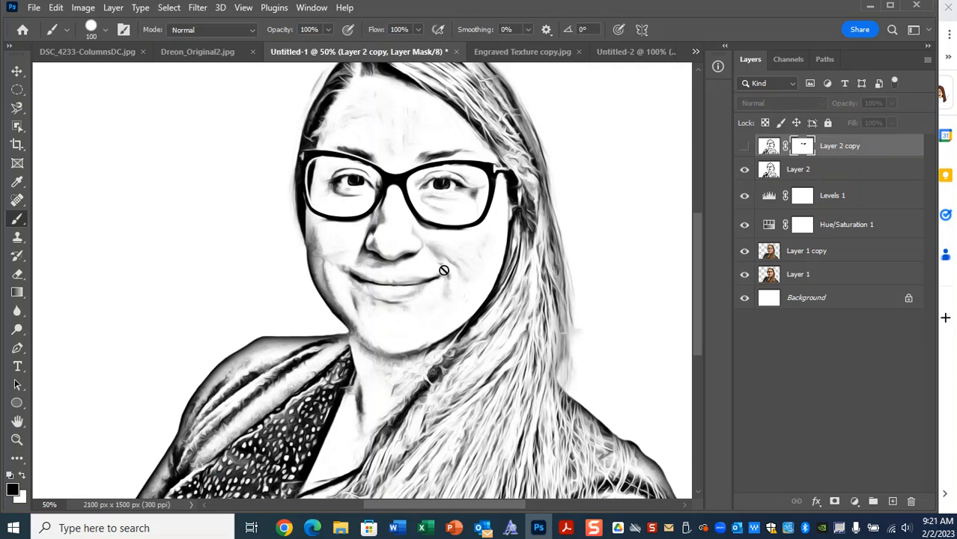
pyautogui.click(744, 146)
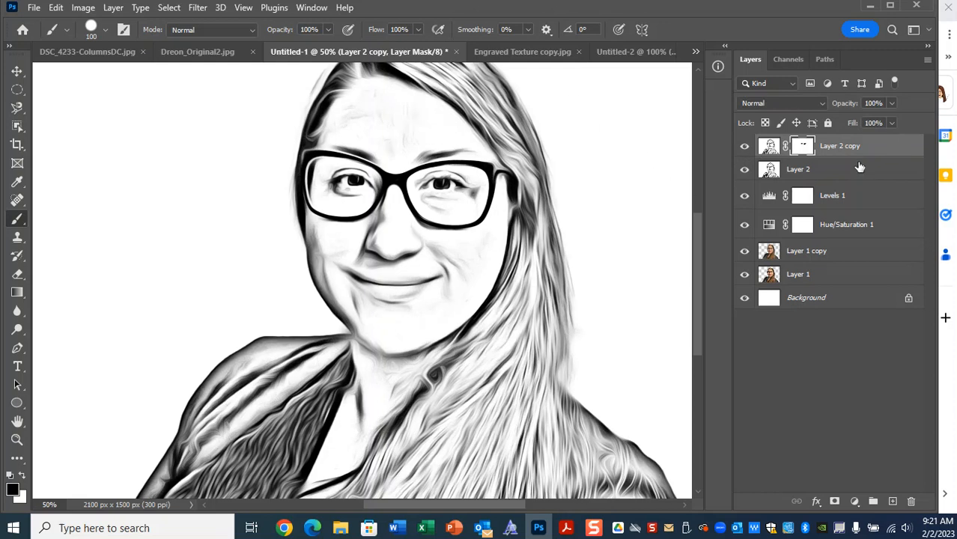
# Delete all layers from Layer 2 copy down to Layer 1 copy, keeping only Layer 1 and the Background.
pyautogui.moveTo(801, 146); pyautogui.dragTo(772, 148)
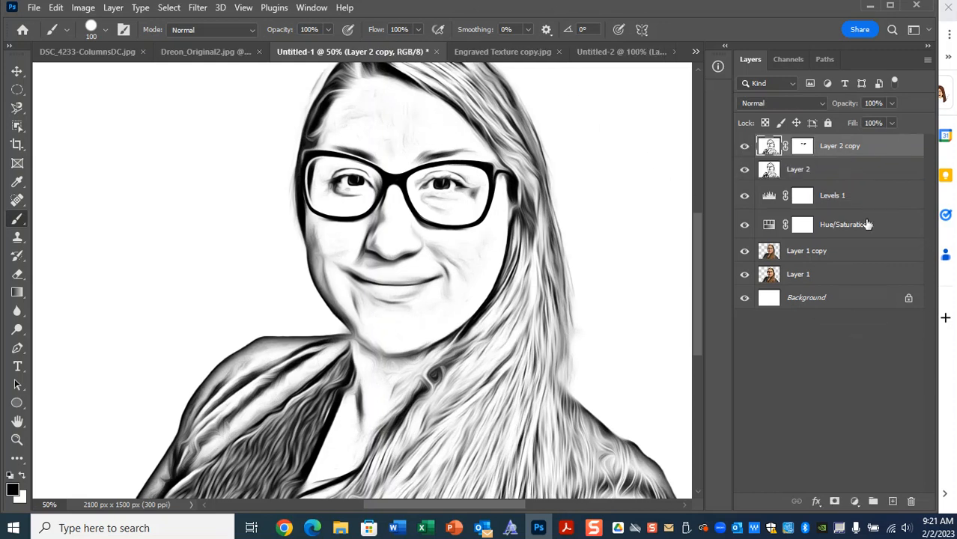
pyautogui.keyDown('shift'); pyautogui.click(828, 256); pyautogui.keyUp('shift')
pyautogui.moveTo(824, 248); pyautogui.dragTo(910, 500)
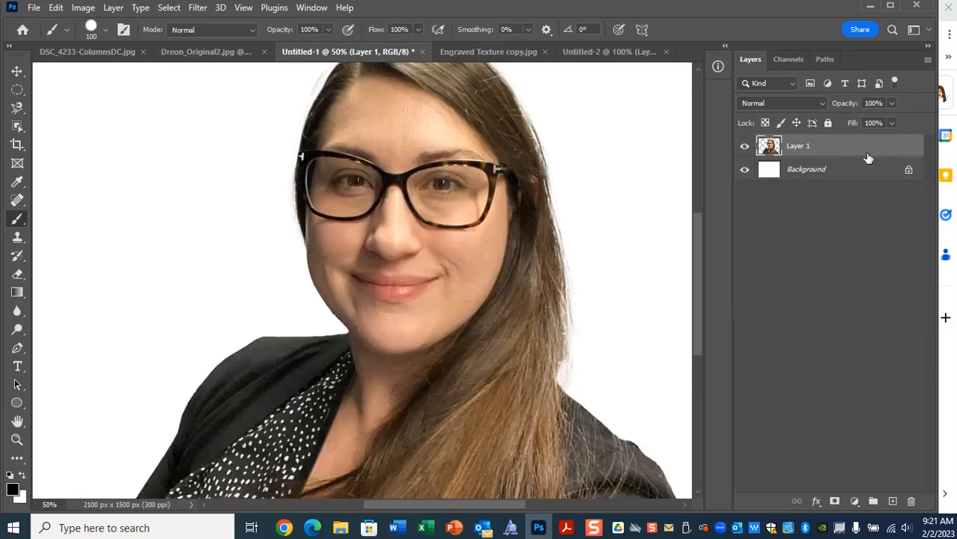
# Duplicate Layer 1 and set the duplicate's blend mode to Divide.
pyautogui.hotkey('ctrl', 'j')
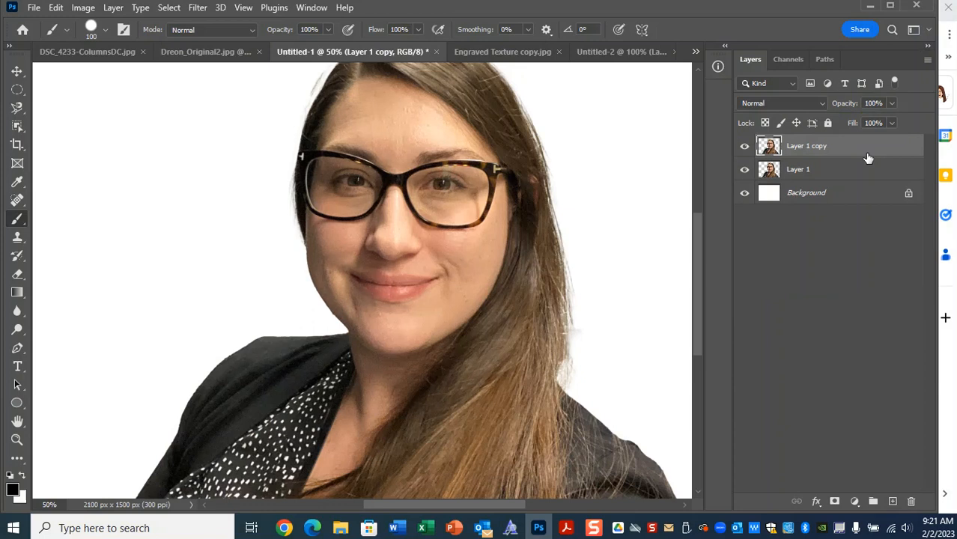
pyautogui.click(794, 105)
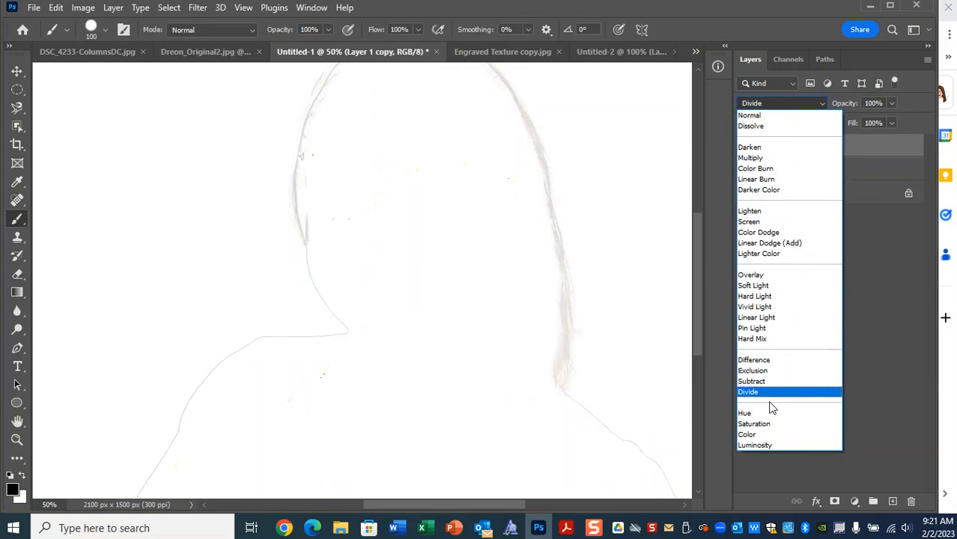
pyautogui.click(771, 393)
# Apply a Gaussian Blur with a radius of 33.2 pixels to Layer 1 copy.
pyautogui.click(196, 9)
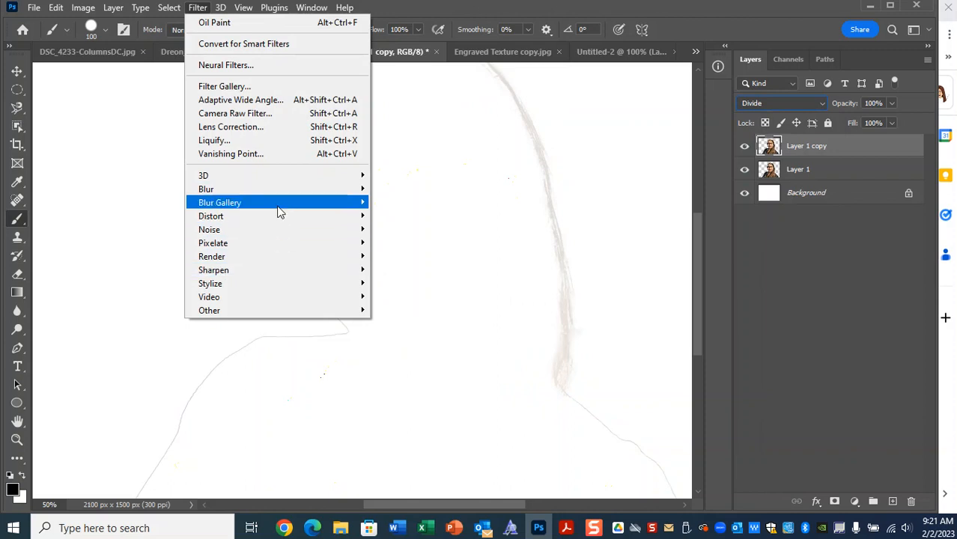
pyautogui.moveTo(277, 189)
pyautogui.click(423, 249)
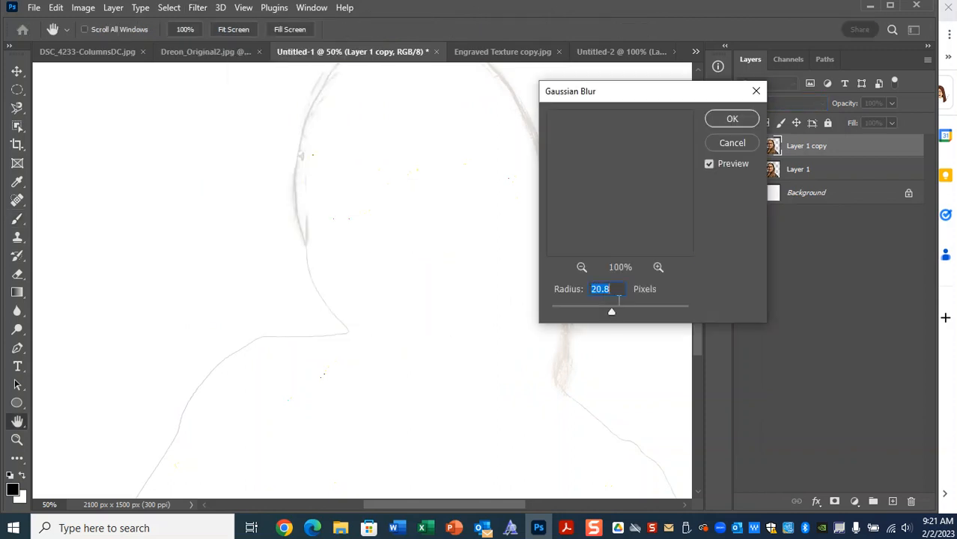
pyautogui.moveTo(612, 312); pyautogui.dragTo(618, 313)
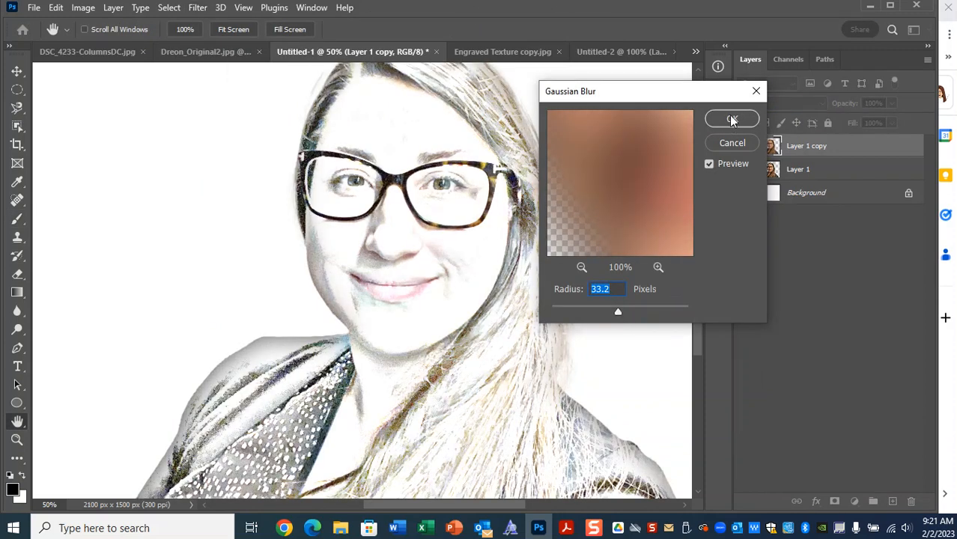
pyautogui.click(732, 120)
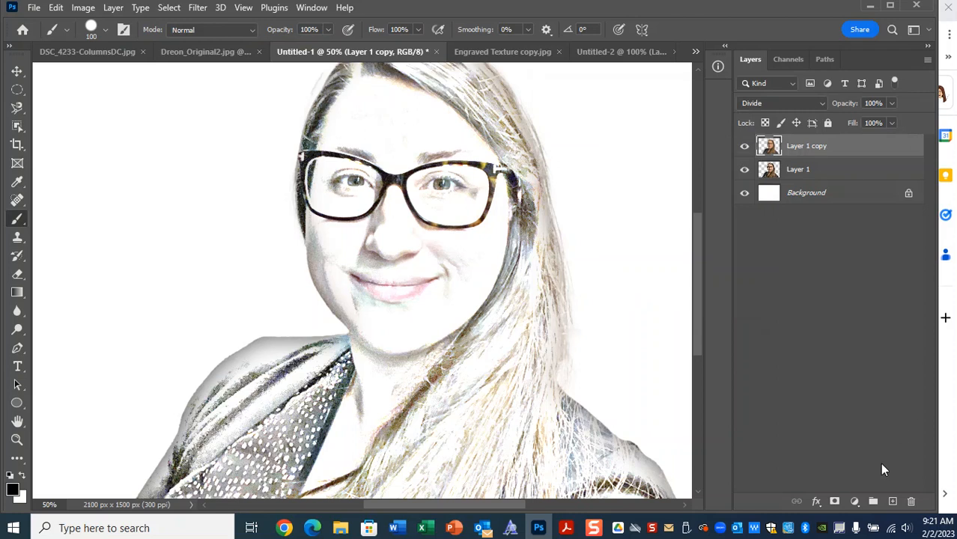
# Add a Hue/Saturation adjustment layer above Layer 1 copy with its saturation at -100.
pyautogui.click(857, 503)
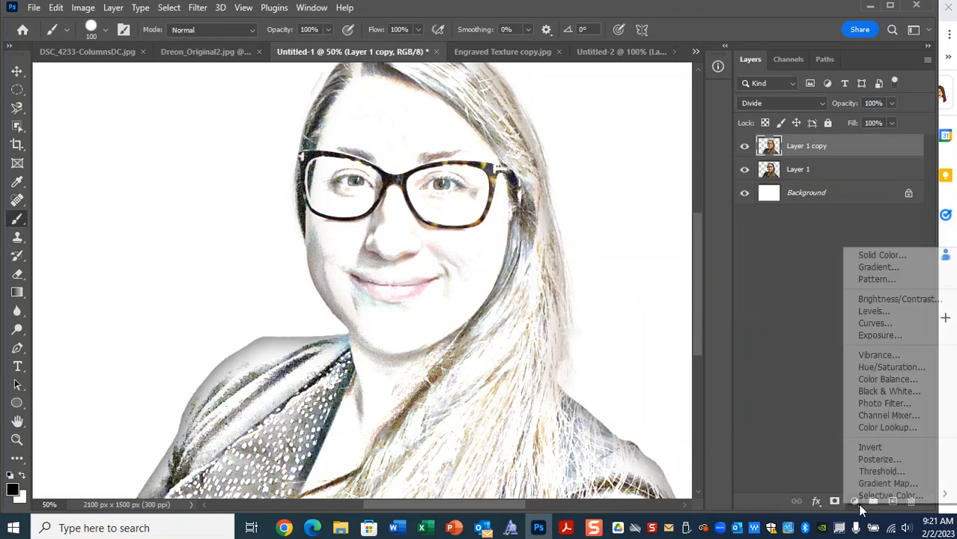
pyautogui.click(891, 366)
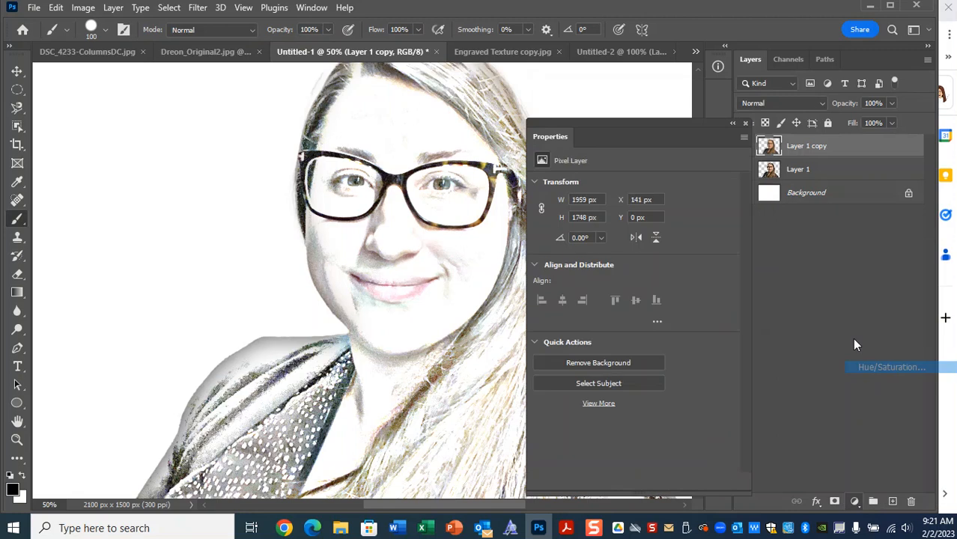
pyautogui.moveTo(631, 267); pyautogui.dragTo(499, 267)
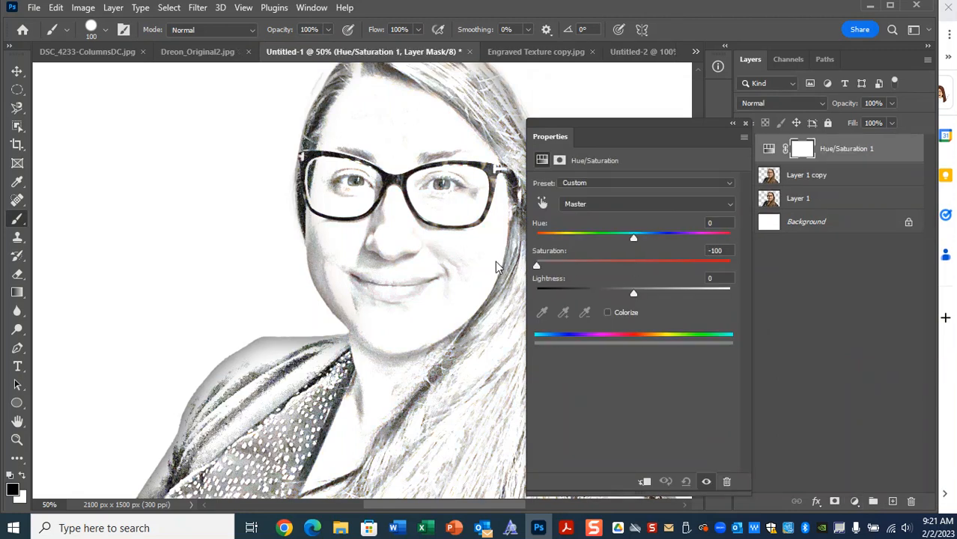
pyautogui.click(746, 124)
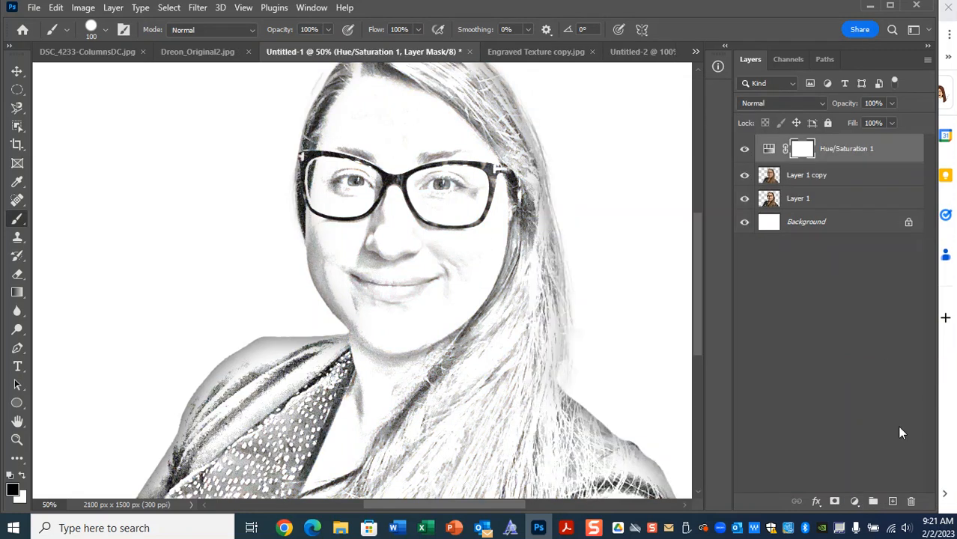
# Add a Levels adjustment layer on top with black input level 136 and midtones 0.93.
pyautogui.click(853, 501)
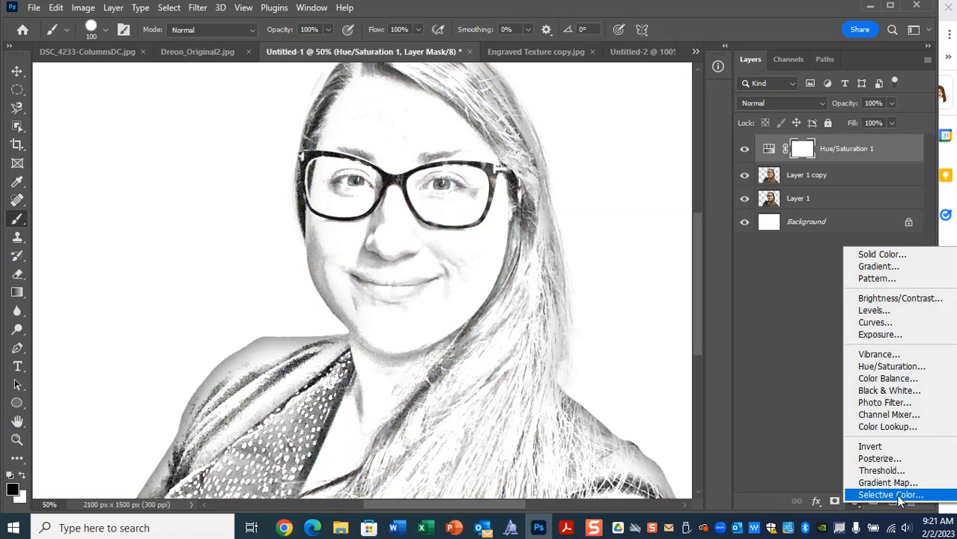
pyautogui.click(884, 311)
pyautogui.moveTo(557, 293); pyautogui.dragTo(652, 290)
pyautogui.hotkey('ctrl', '-')
pyautogui.hotkey('ctrl', '-')
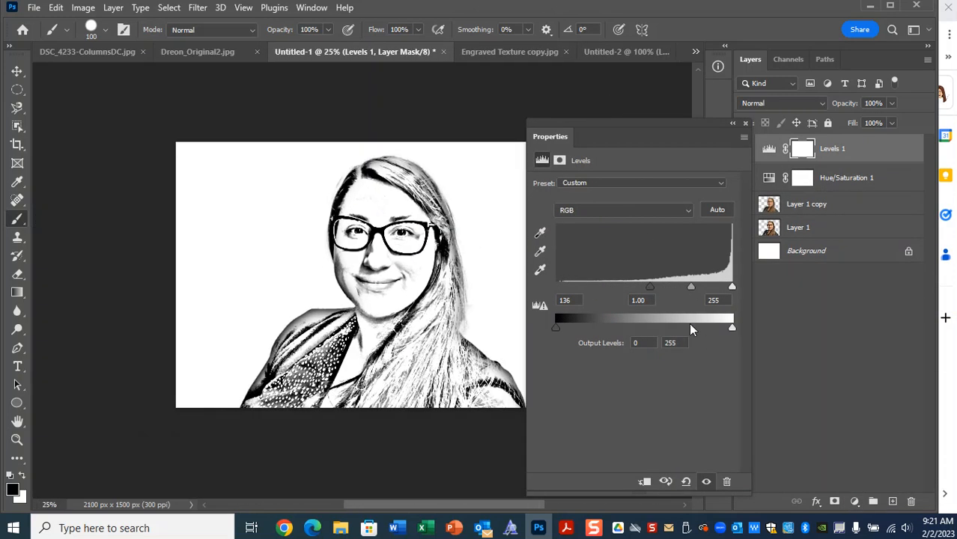
pyautogui.moveTo(692, 292); pyautogui.dragTo(732, 290)
pyautogui.click(768, 149)
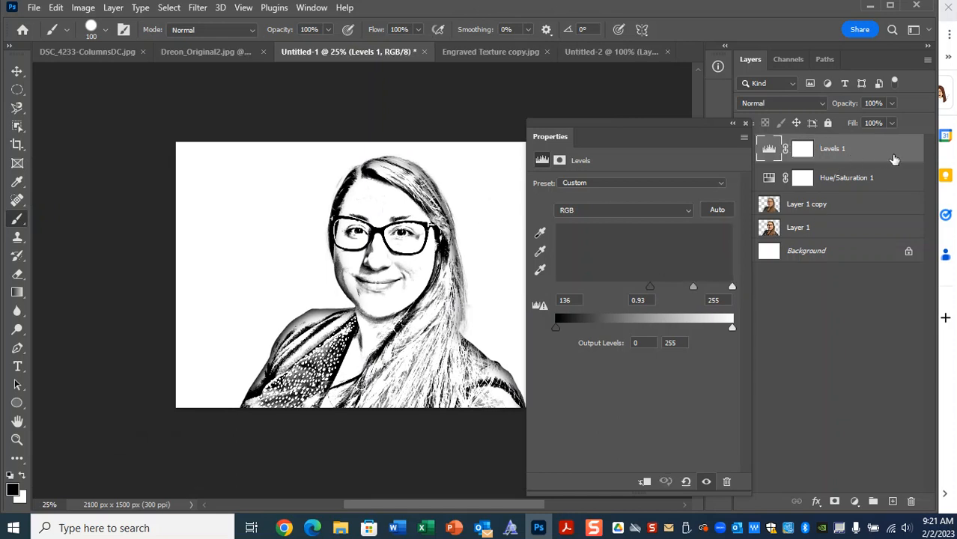
pyautogui.click(744, 123)
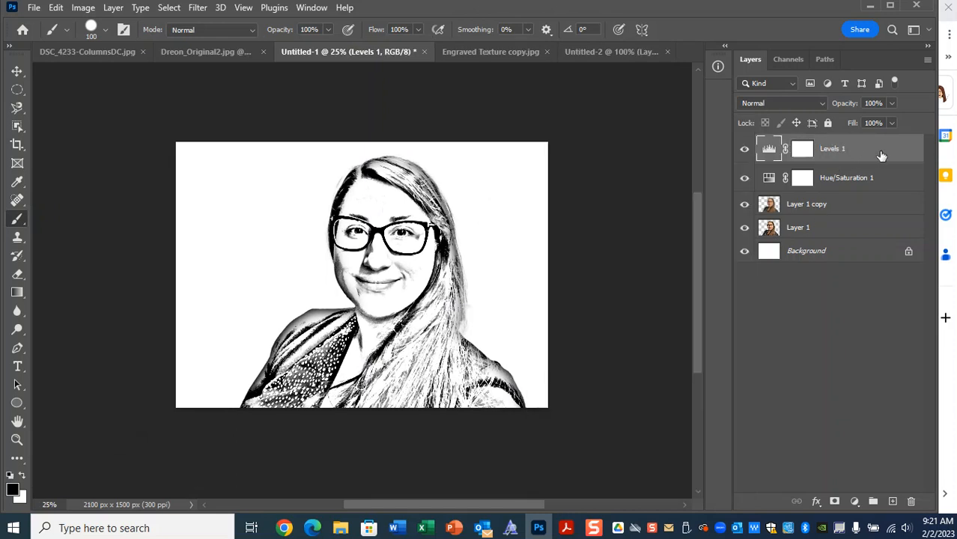
# Stamp the visible layers into two identical new top layers, naming the lower one Eyes and the upper one Faux Digital Painting.
pyautogui.hotkey('ctrl', 'shift', 'alt', 'e')
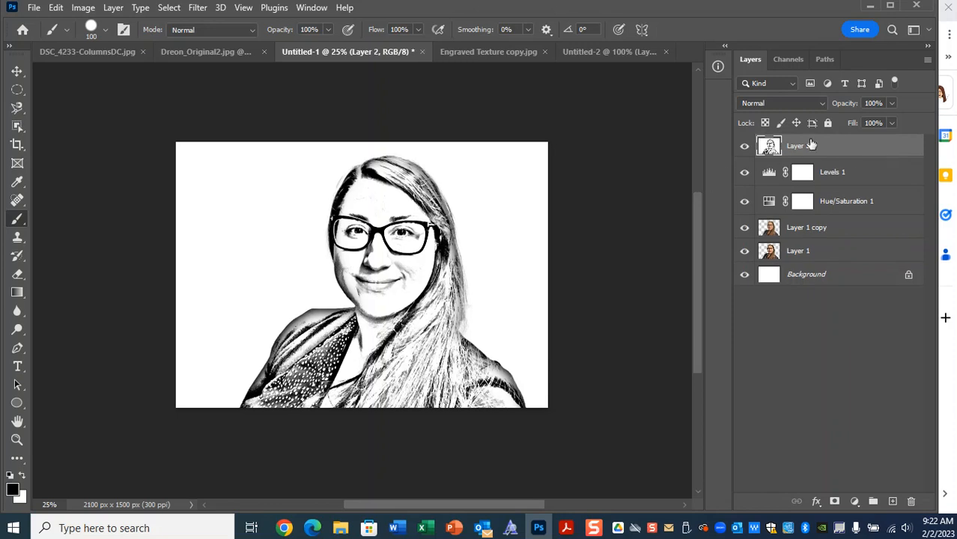
pyautogui.hotkey('ctrl', 'j')
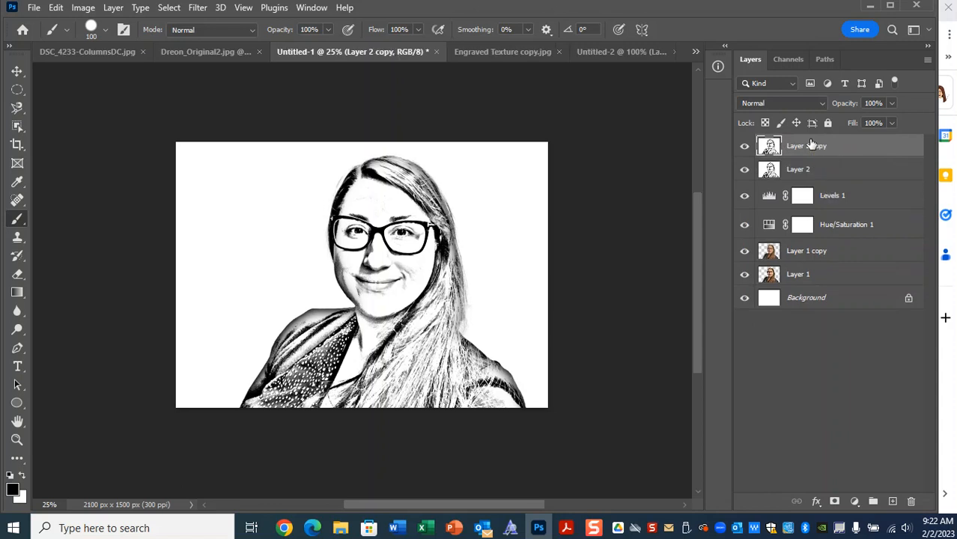
pyautogui.doubleClick(798, 170)
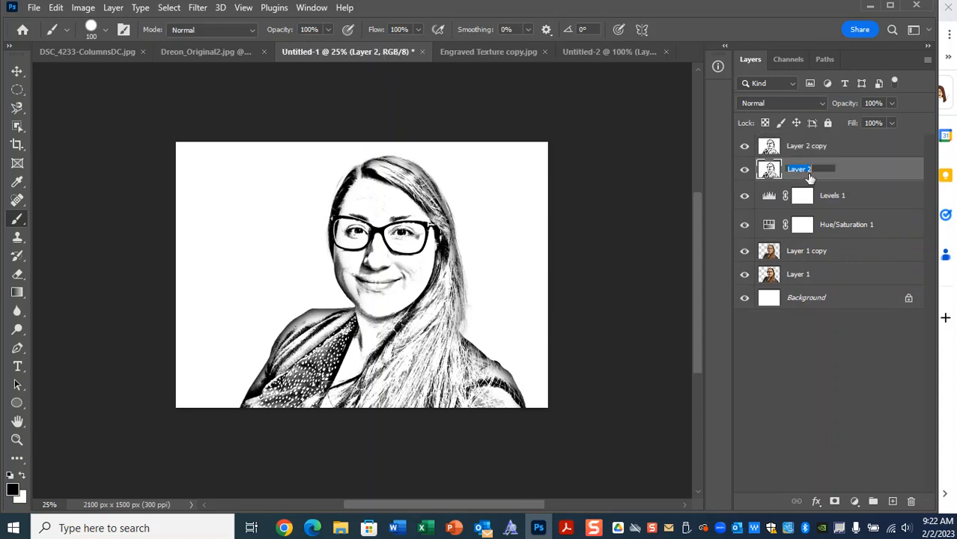
pyautogui.write('Eyes')
pyautogui.doubleClick(810, 146)
pyautogui.write('Faux Digital Painting')
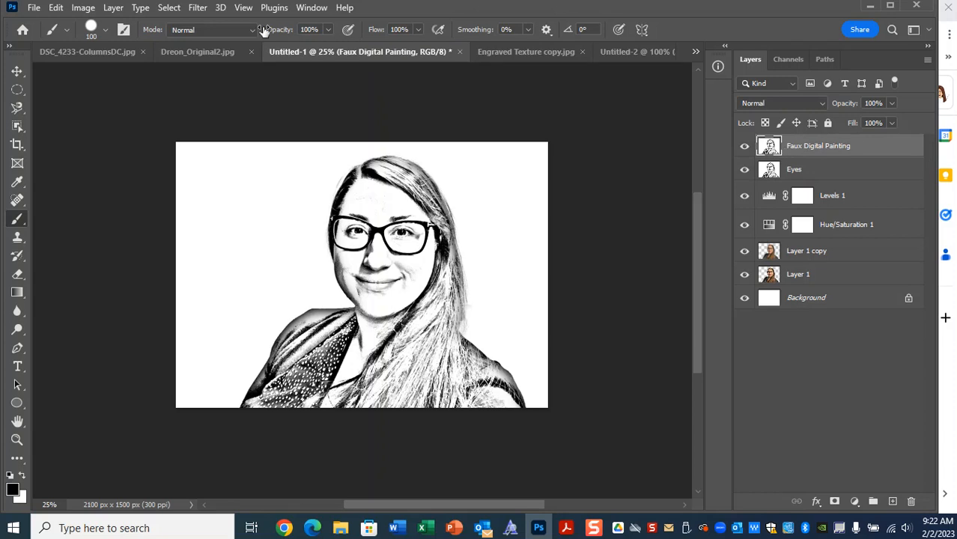
# Apply Oil Paint to the Faux Digital Painting layer with stylization, cleanliness, scale and bristle detail all at 10.0 and lighting off.
pyautogui.click(197, 7)
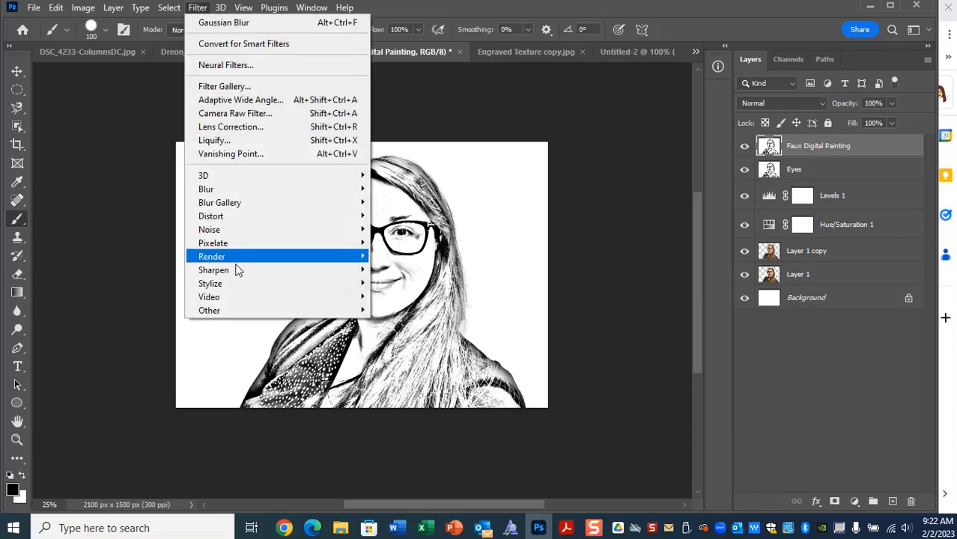
pyautogui.moveTo(314, 288)
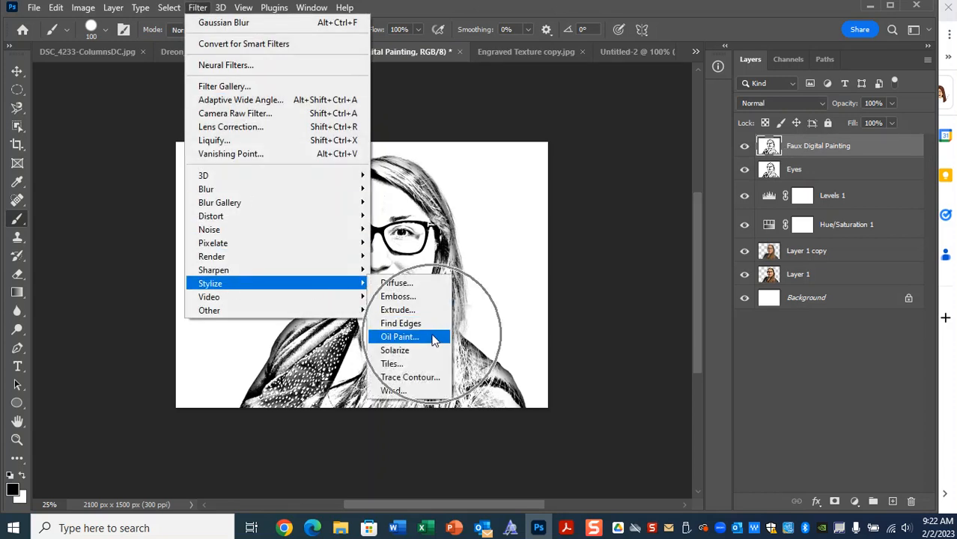
pyautogui.click(400, 336)
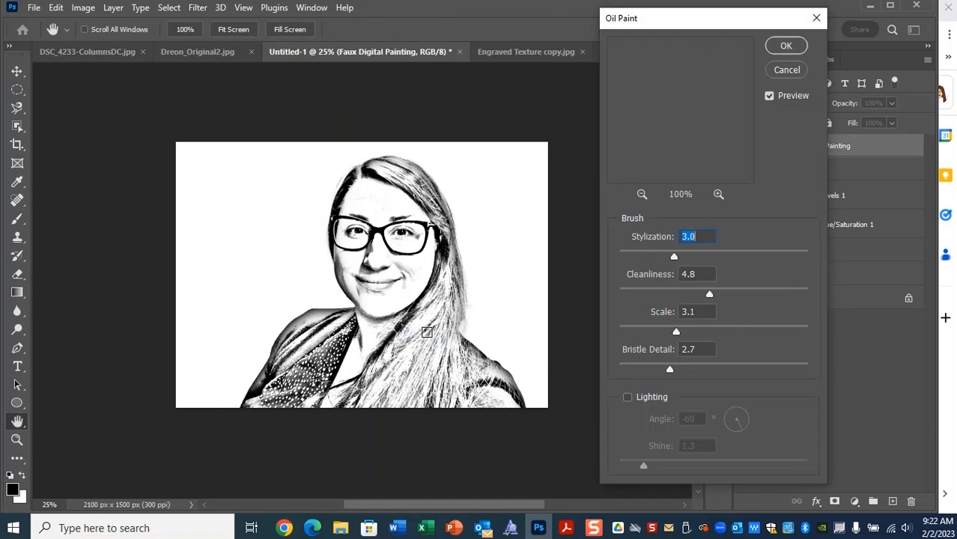
pyautogui.moveTo(674, 257); pyautogui.dragTo(808, 257)
pyautogui.moveTo(709, 294); pyautogui.dragTo(808, 294)
pyautogui.moveTo(677, 331); pyautogui.dragTo(907, 333)
pyautogui.moveTo(671, 370); pyautogui.dragTo(778, 409)
pyautogui.press('ctrl')
pyautogui.press('ctrl')
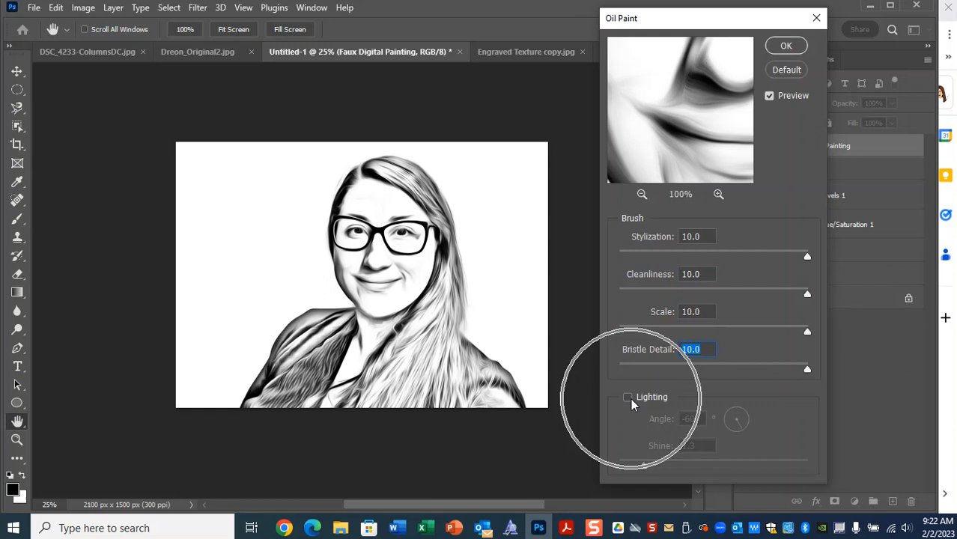
pyautogui.click(786, 45)
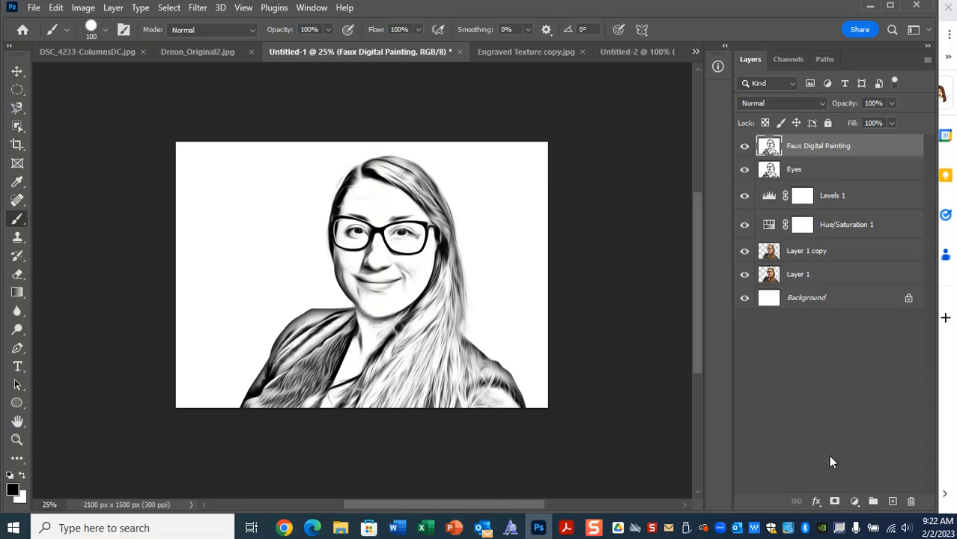
# Add a layer mask to Faux Digital Painting and paint black over both eyes to reveal the Eyes layer.
pyautogui.click(834, 502)
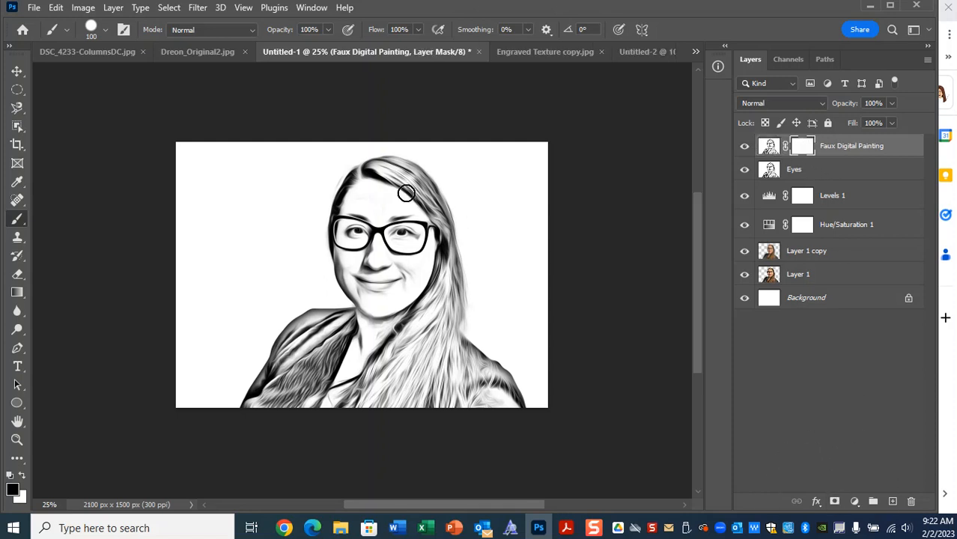
pyautogui.moveTo(409, 235); pyautogui.dragTo(354, 234)
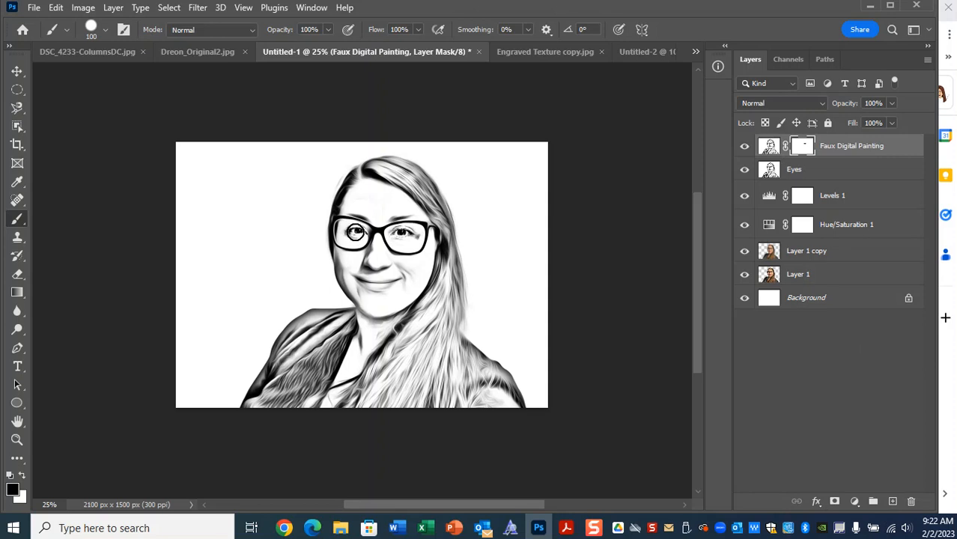
pyautogui.hotkey('ctrl', '+')
pyautogui.hotkey('ctrl', '+')
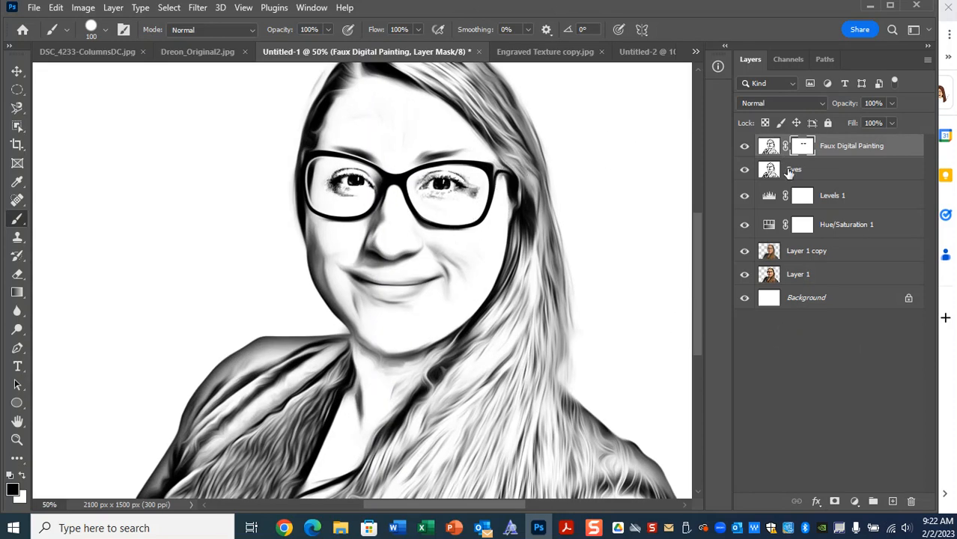
# Apply Oil Paint to the Eyes layer with stylization 2.0, cleanliness 2.1, scale 2.5 and bristle detail 2.6, previewing an eye.
pyautogui.click(771, 173)
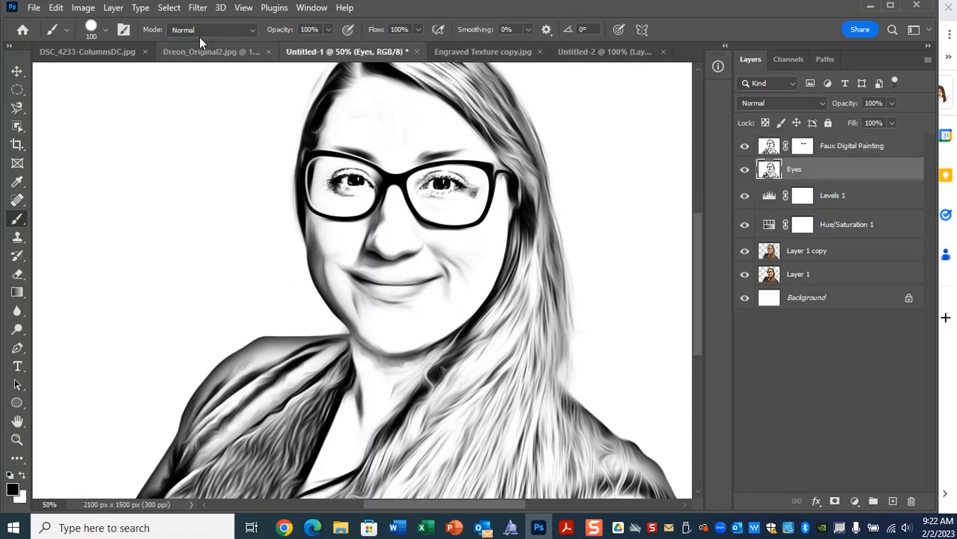
pyautogui.click(199, 8)
pyautogui.moveTo(242, 283)
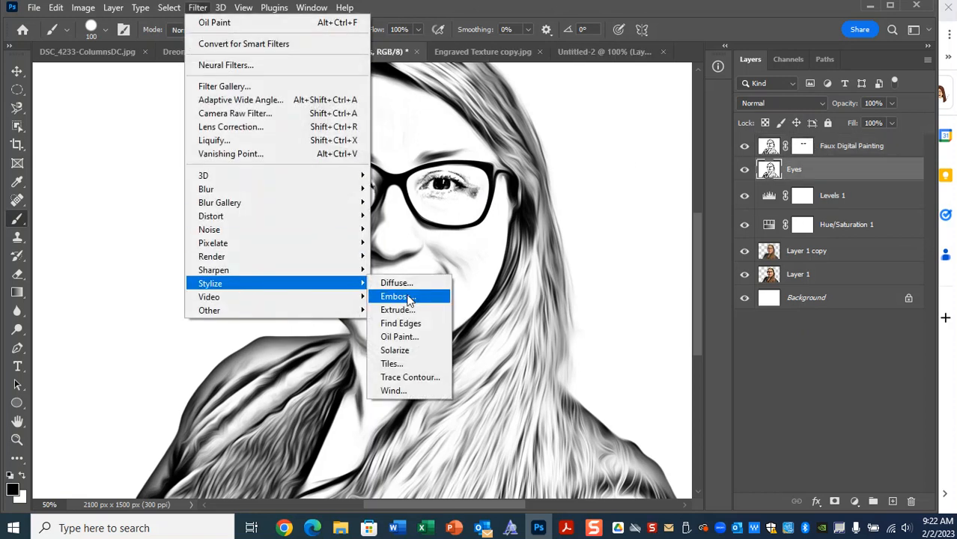
pyautogui.click(400, 337)
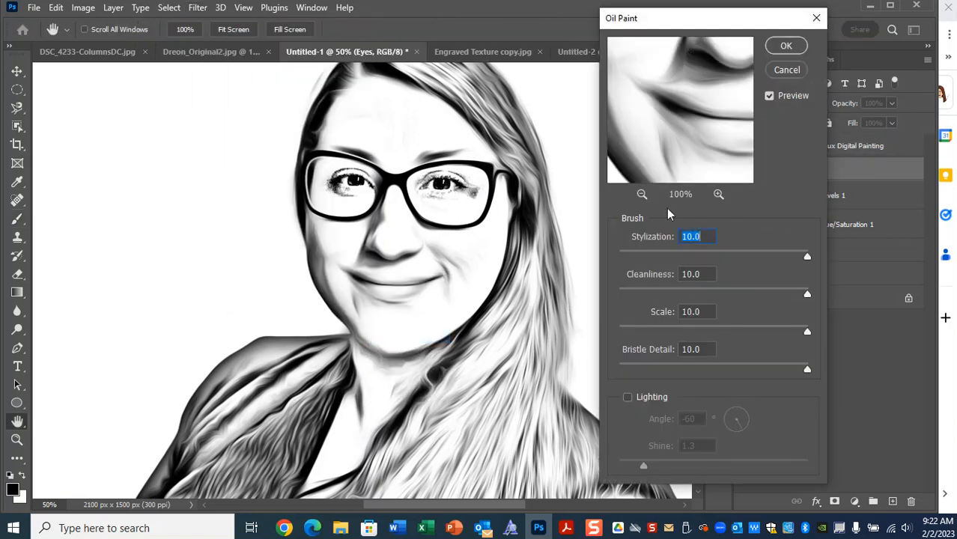
pyautogui.moveTo(806, 260); pyautogui.dragTo(653, 259)
pyautogui.moveTo(806, 294); pyautogui.dragTo(657, 295)
pyautogui.moveTo(807, 332); pyautogui.dragTo(684, 334)
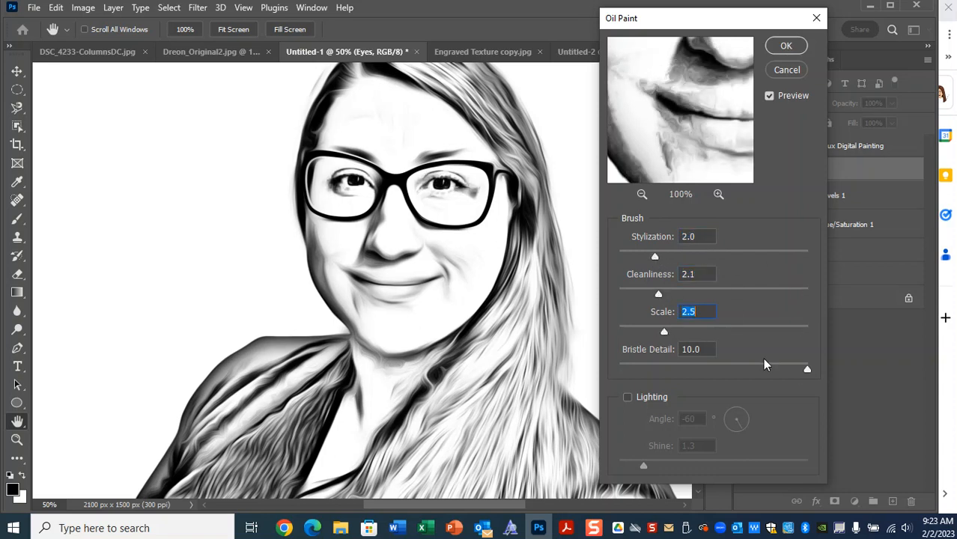
pyautogui.moveTo(805, 367); pyautogui.dragTo(667, 368)
pyautogui.moveTo(701, 83); pyautogui.dragTo(675, 158)
pyautogui.moveTo(645, 82); pyautogui.dragTo(720, 194)
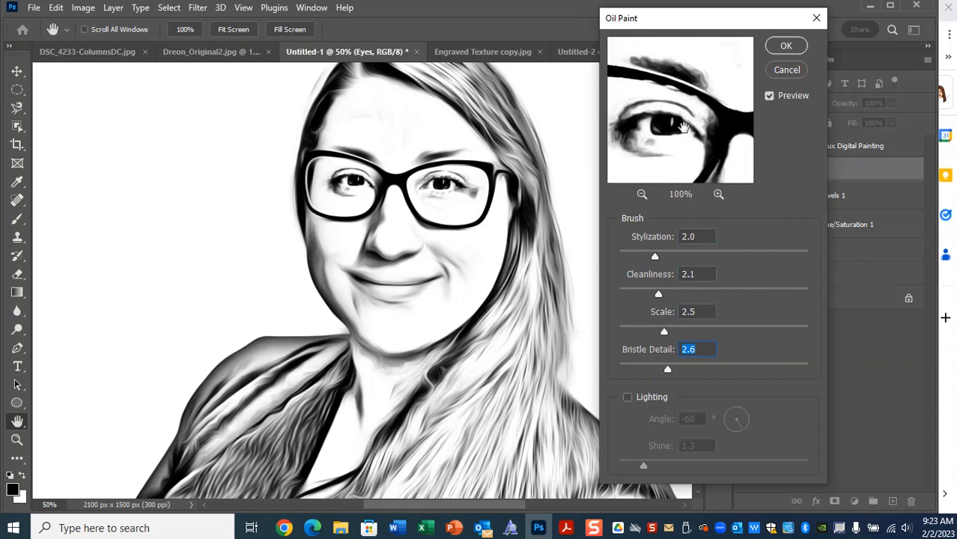
pyautogui.click(786, 46)
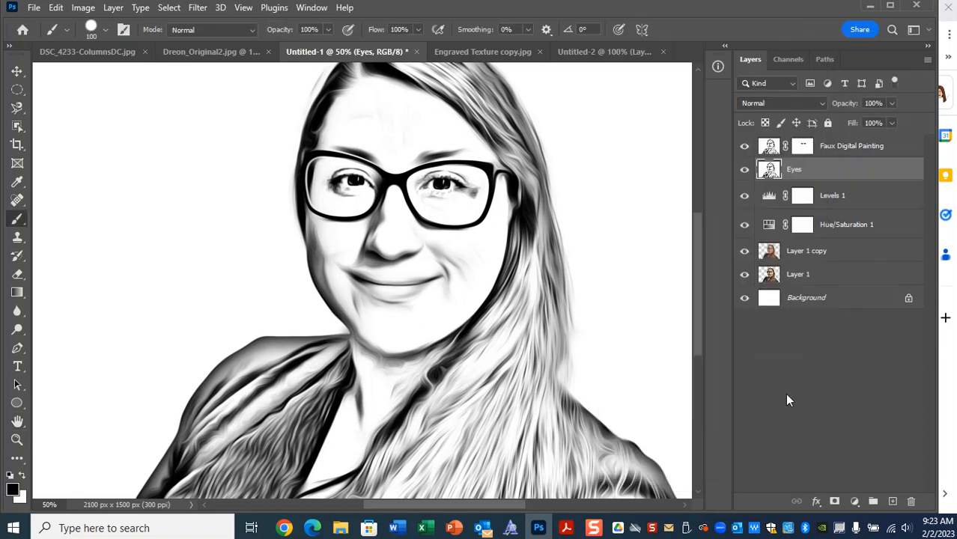
# Start saving the finished portrait sketch as a new file.
pyautogui.hotkey('ctrl', '-')
pyautogui.hotkey('ctrl', '-')
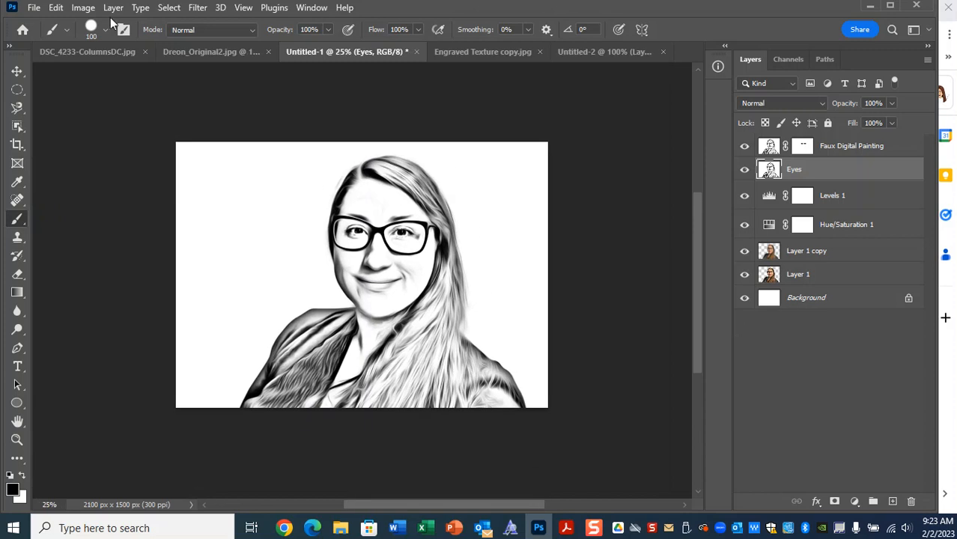
pyautogui.click(37, 11)
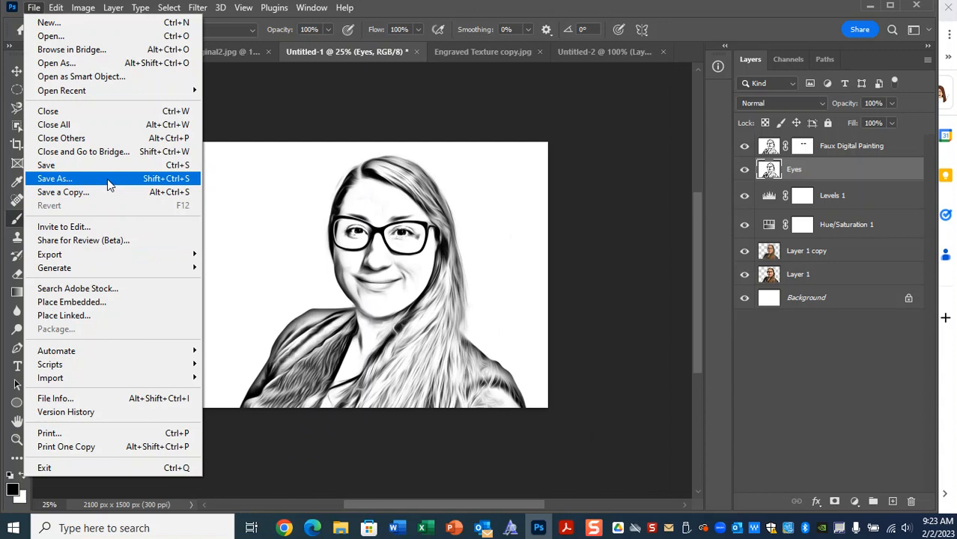
pyautogui.click(107, 192)
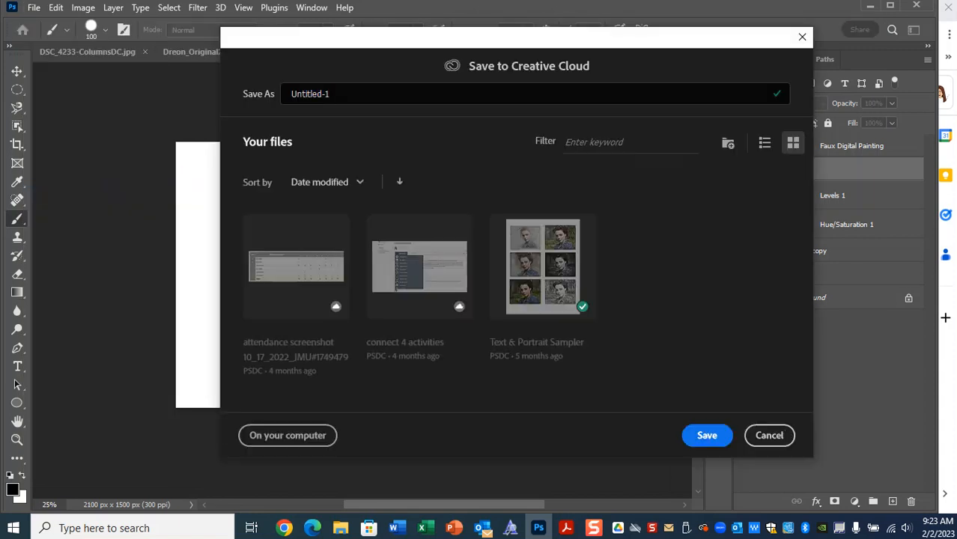